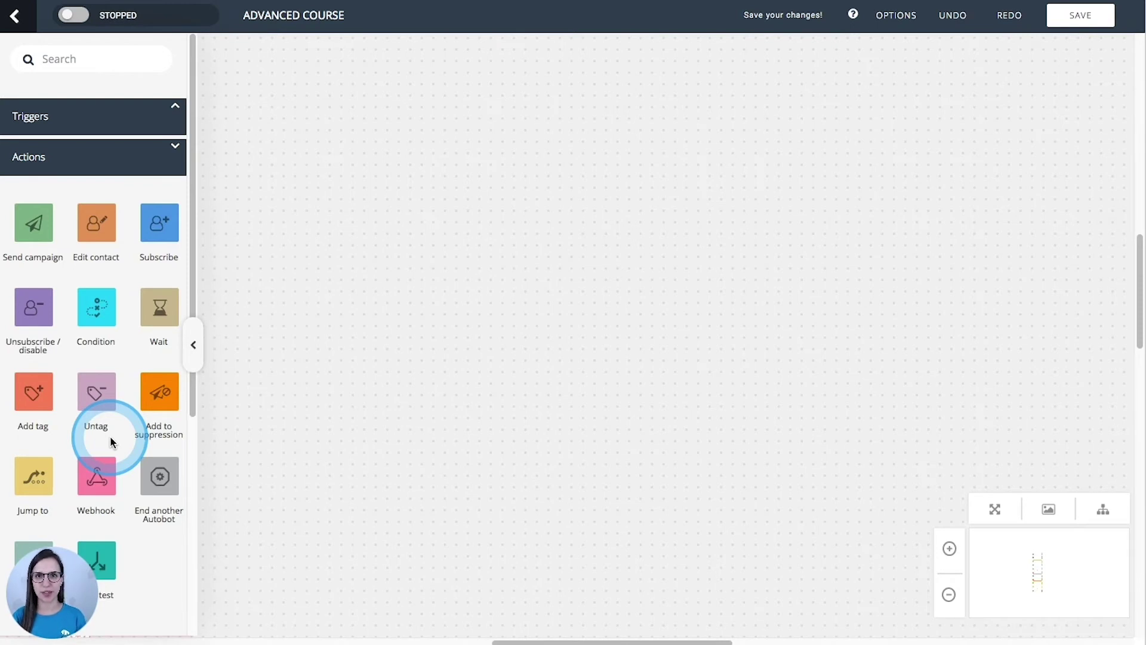
# Step: Add a Send campaign step to the workflow, keeping Email as the campaign type
pyautogui.moveTo(31, 222); pyautogui.dragTo(651, 218)
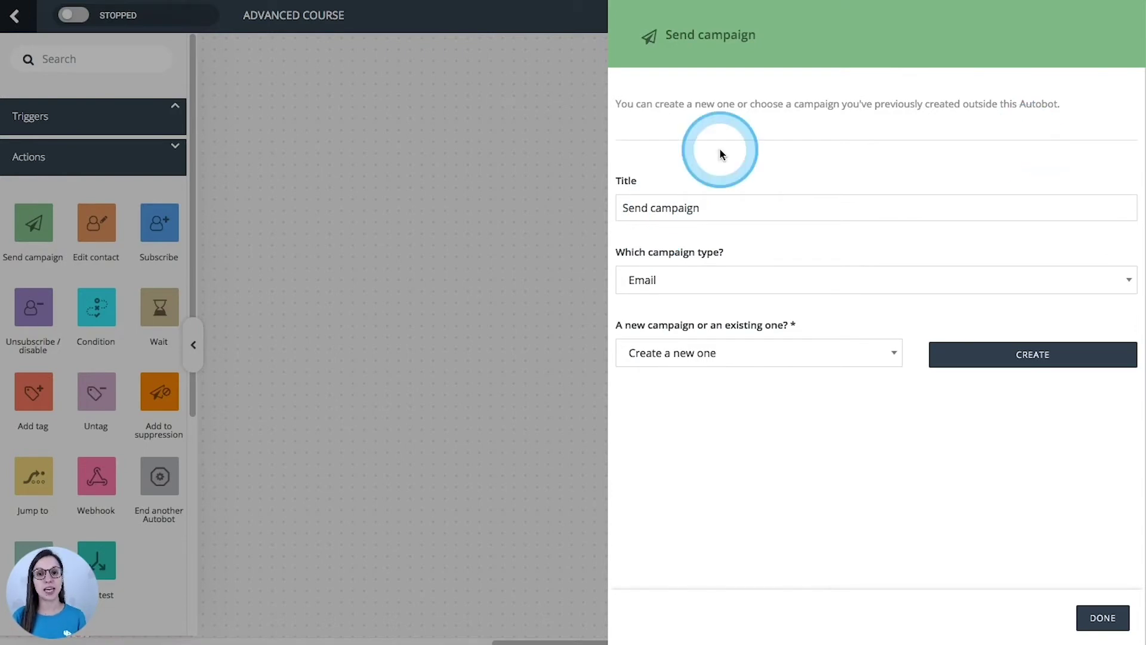
pyautogui.click(681, 279)
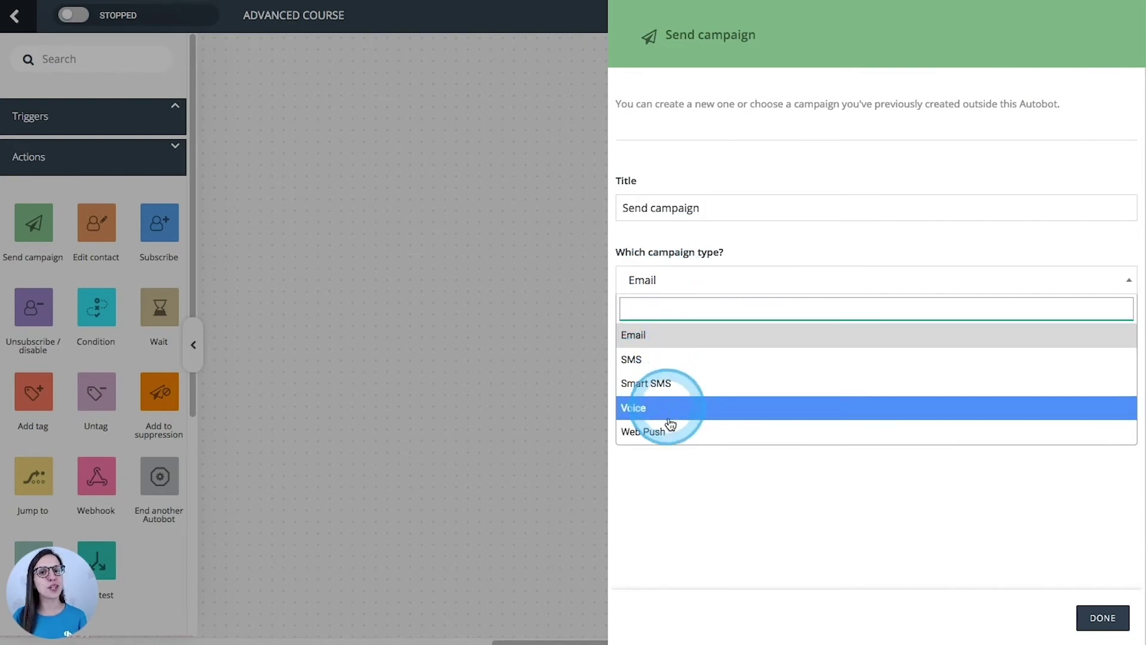
pyautogui.click(664, 339)
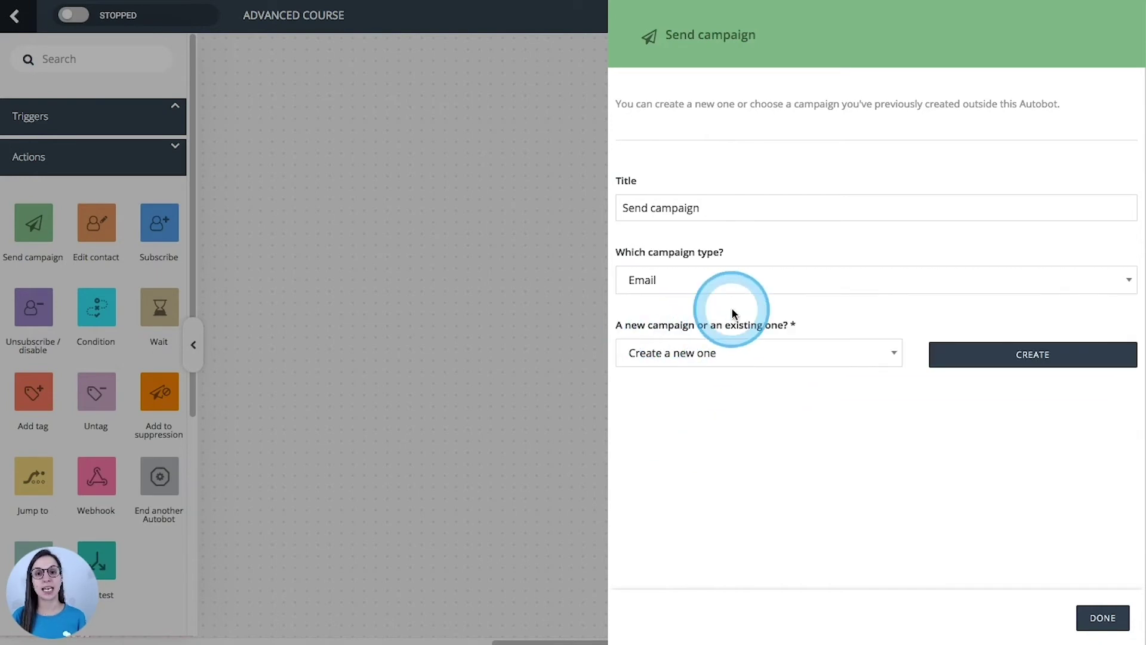
pyautogui.click(729, 348)
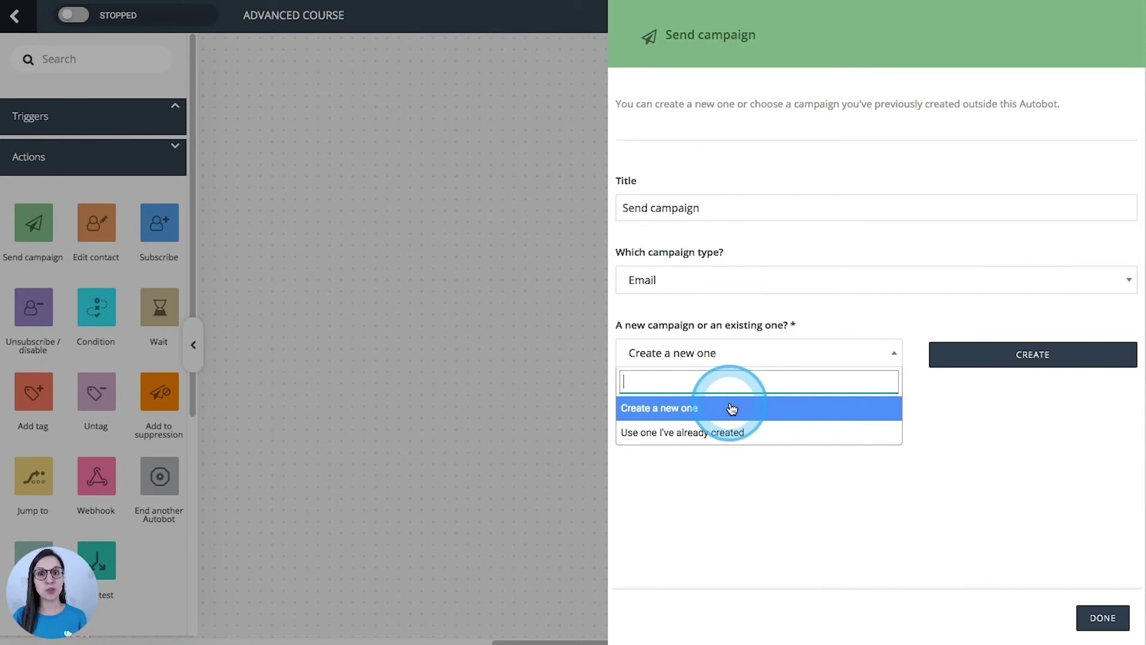
pyautogui.click(836, 308)
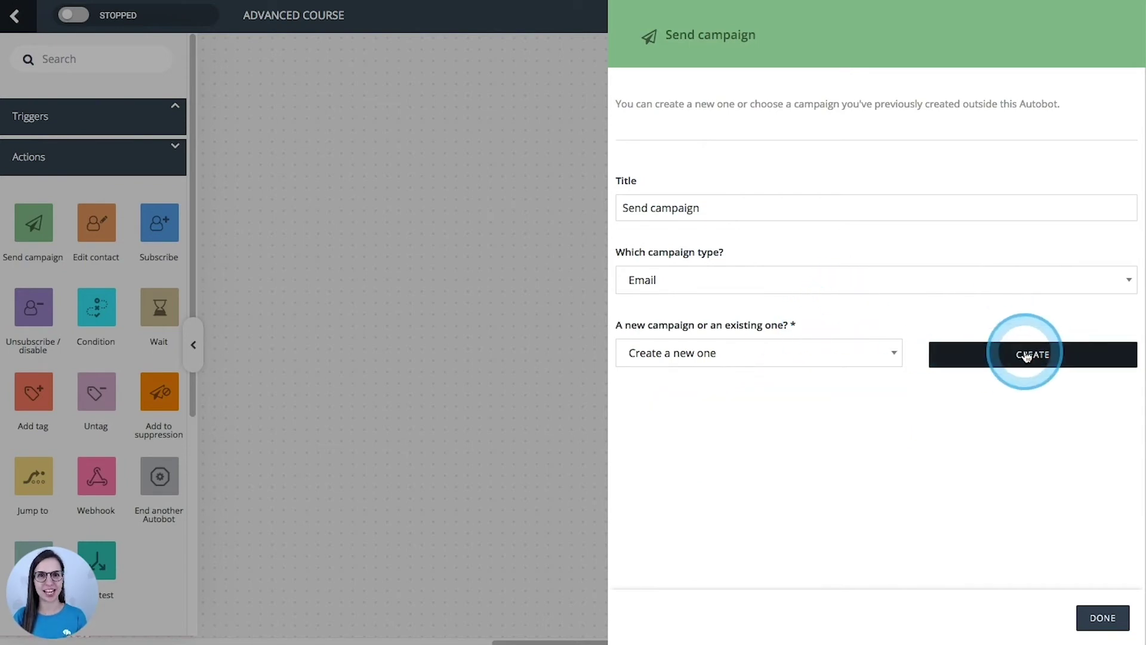
pyautogui.click(890, 353)
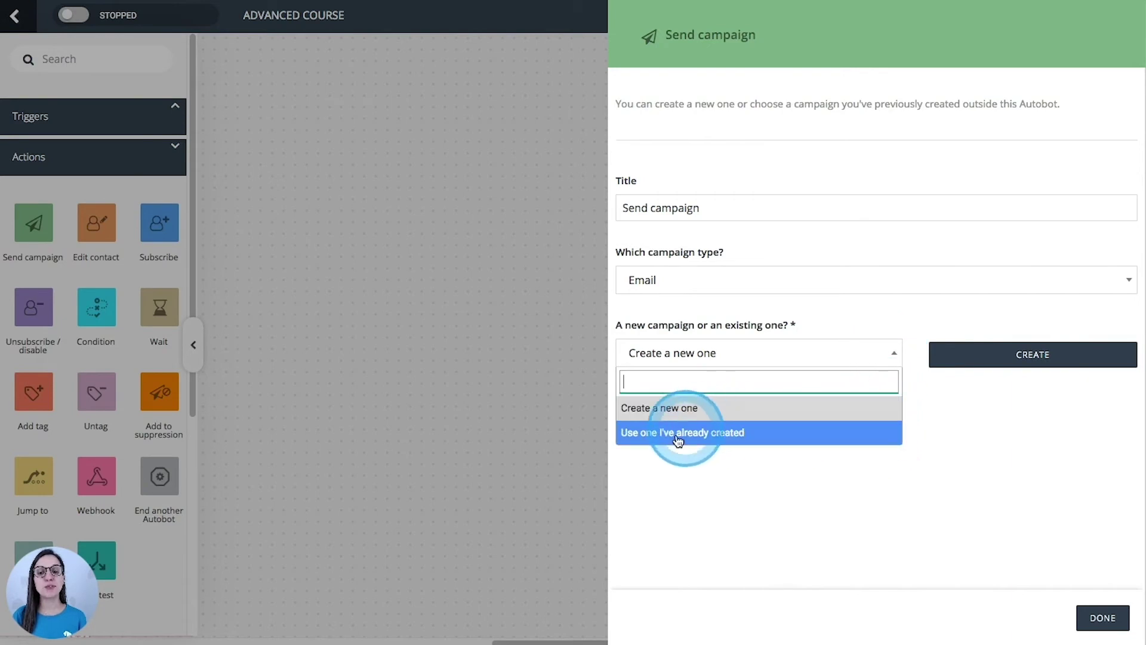
# Step: Reuse existing campaign 121 - New training plans, deploy it, and add a Wait step below
pyautogui.click(712, 437)
pyautogui.click(722, 429)
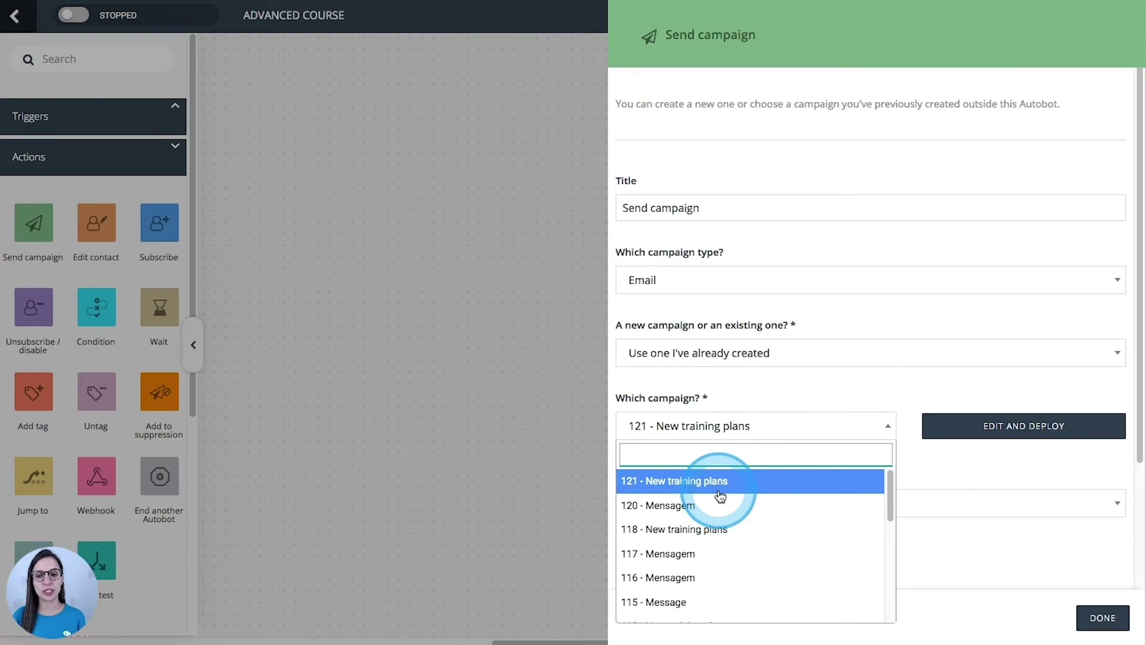
pyautogui.click(698, 487)
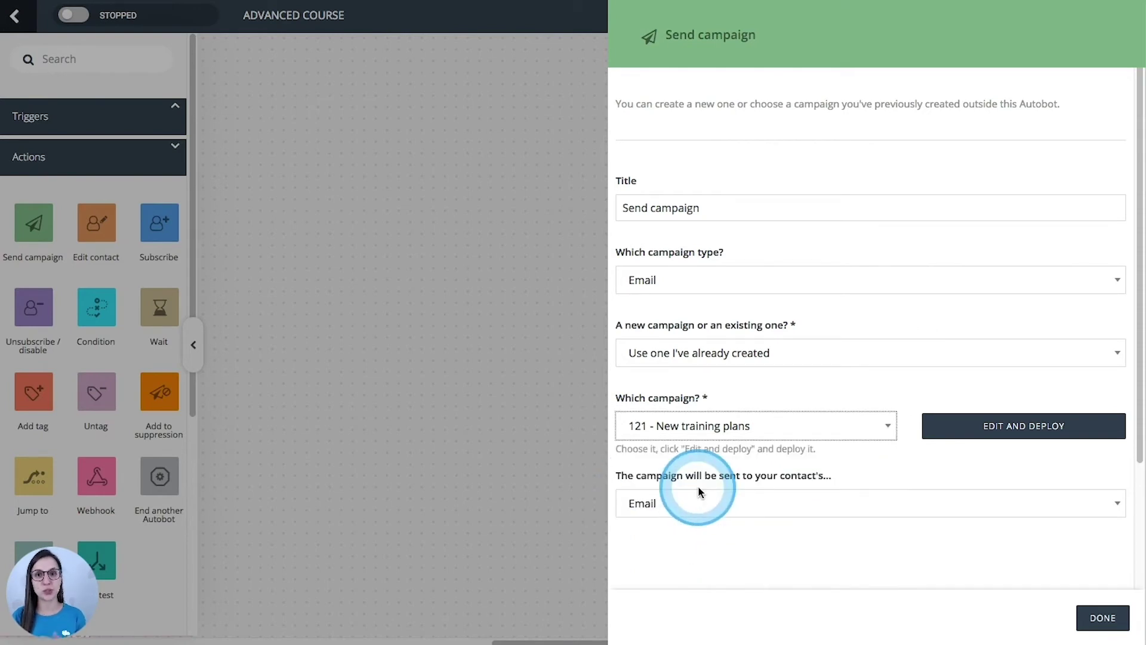
pyautogui.click(1021, 426)
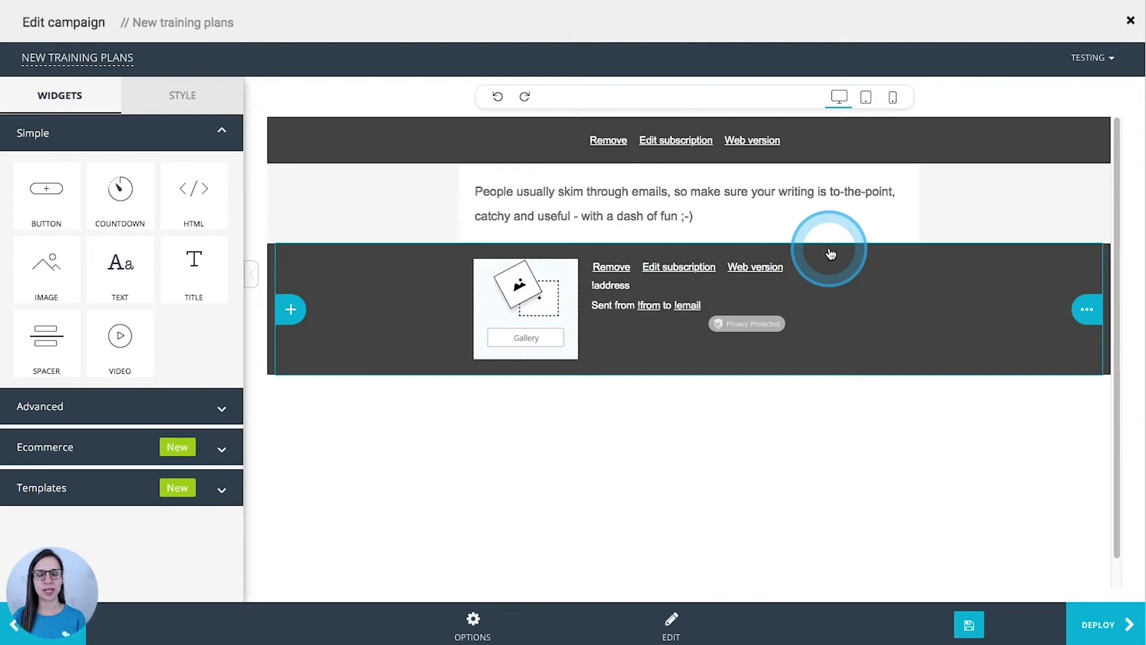
pyautogui.click(1111, 623)
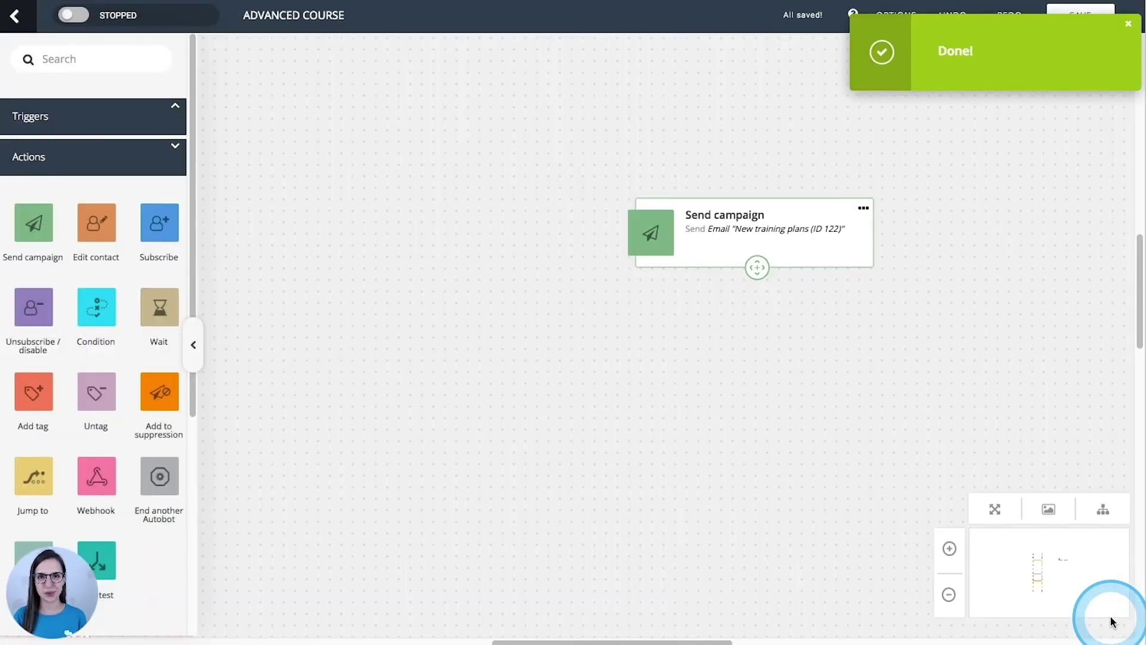
pyautogui.moveTo(880, 215); pyautogui.dragTo(686, 76)
pyautogui.moveTo(159, 307); pyautogui.dragTo(533, 300)
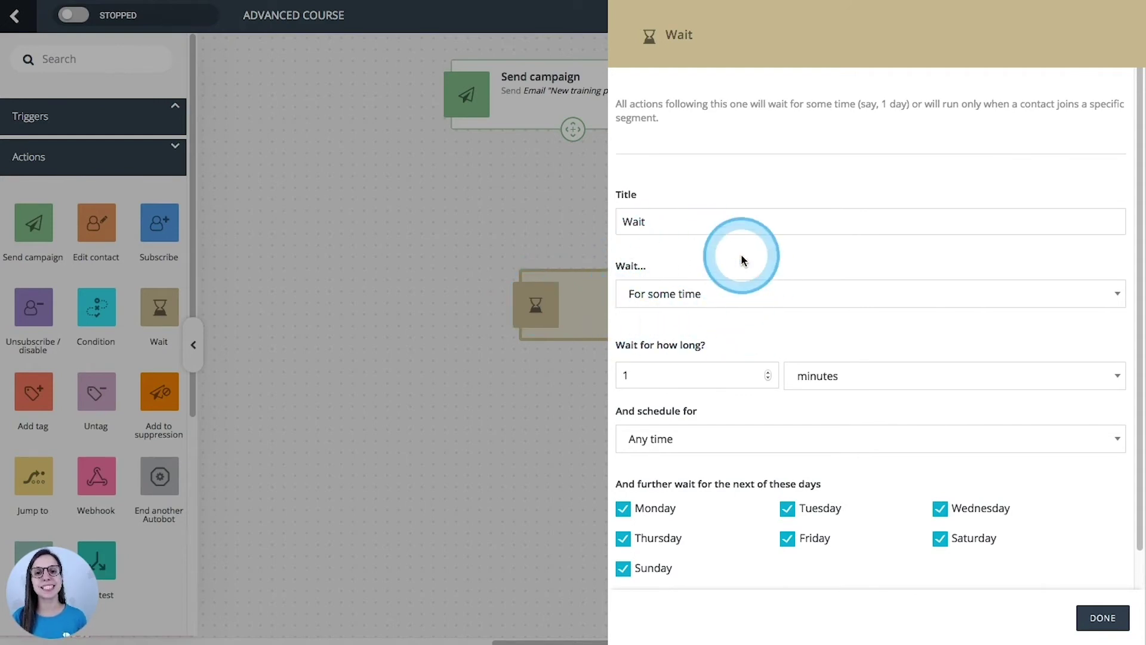
# Step: Set the Wait to 5 days, any time, all weekdays, then add a Condition step below
pyautogui.click(824, 382)
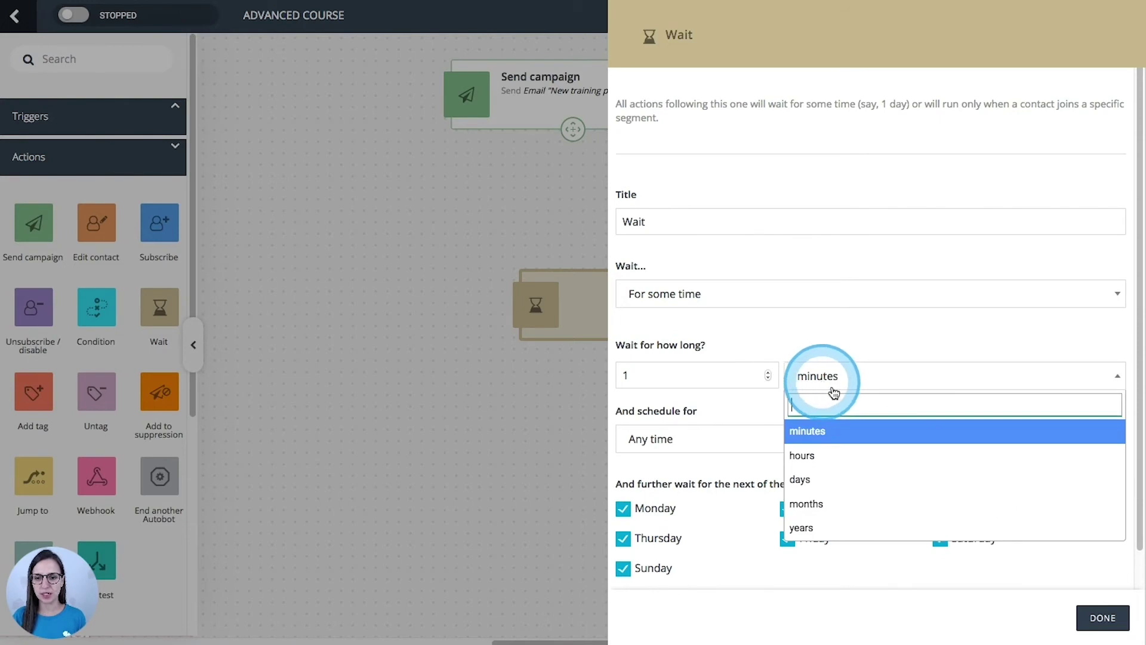
pyautogui.click(815, 479)
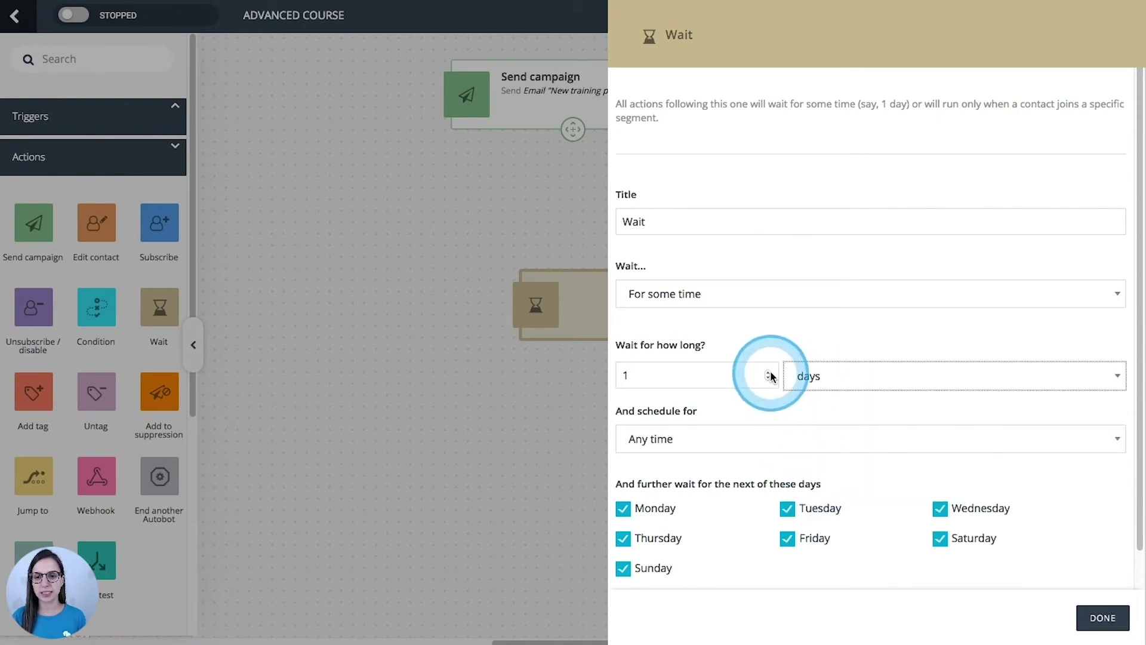
pyautogui.click(769, 371)
pyautogui.click(768, 371)
pyautogui.click(768, 440)
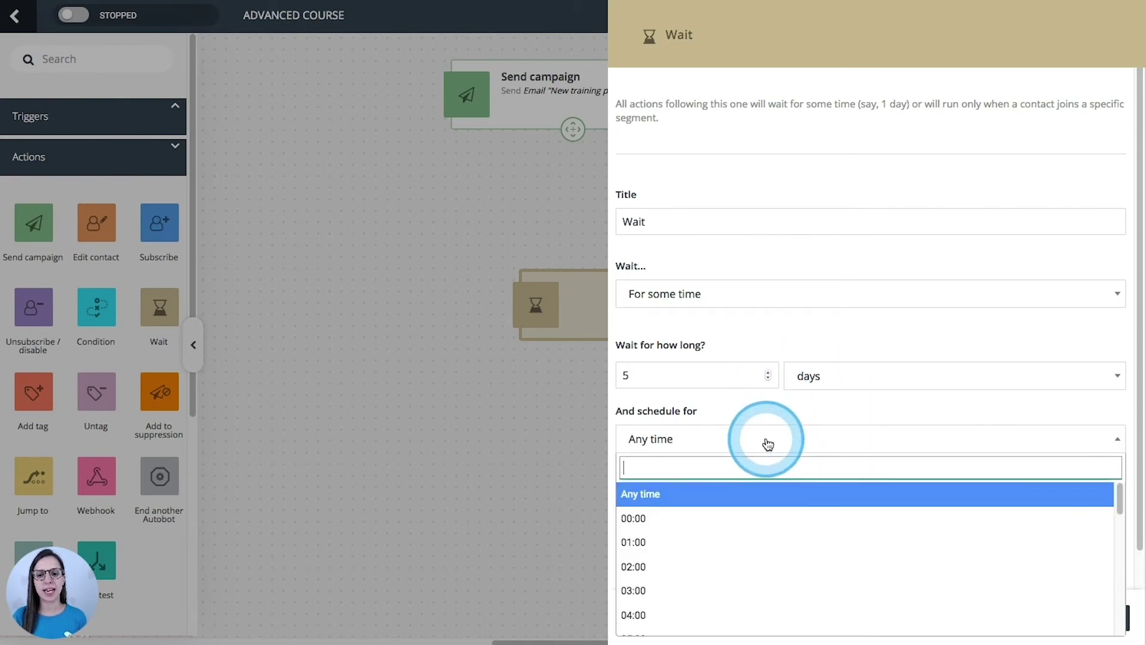
pyautogui.scroll(-5, 764, 591)
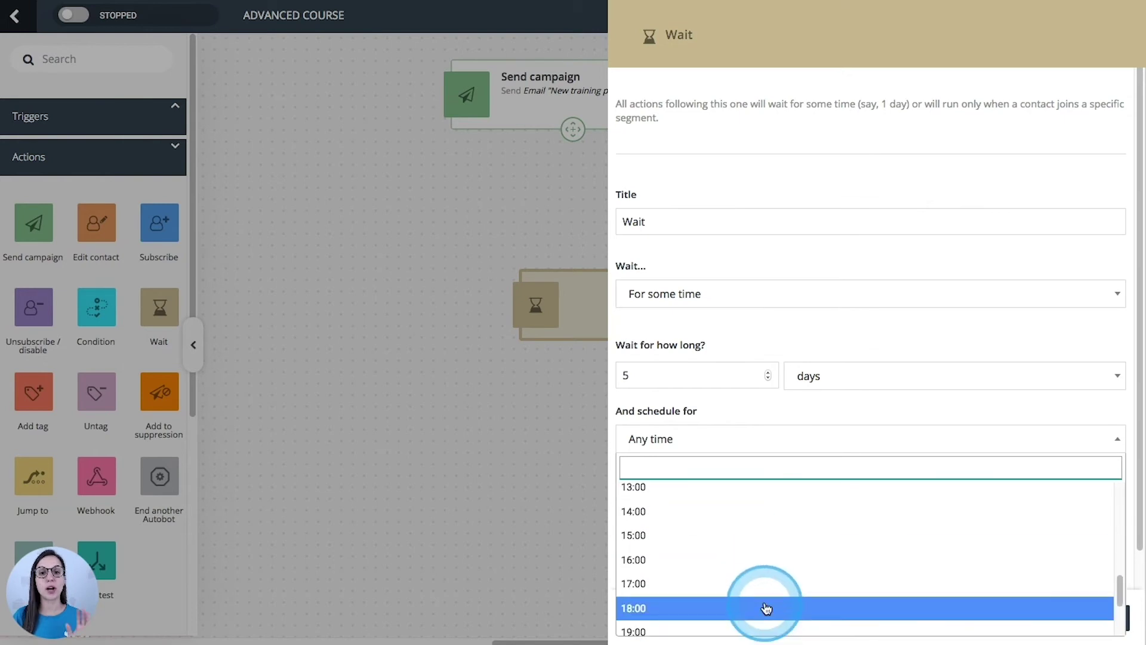
pyautogui.click(809, 438)
pyautogui.scroll(-1, 814, 454)
pyautogui.click(418, 388)
pyautogui.moveTo(89, 307); pyautogui.dragTo(501, 366)
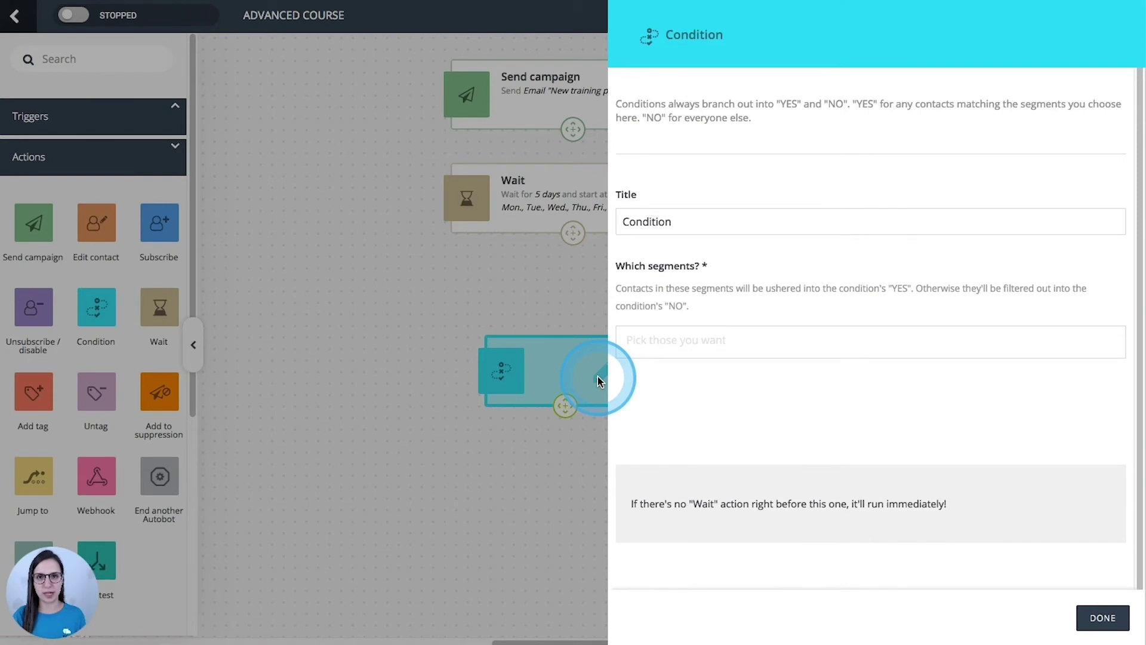
# Step: Give the Condition segments 24 - Course EN ES 1980 and 23 - Course EN ES, and confirm
pyautogui.click(749, 340)
pyautogui.click(691, 420)
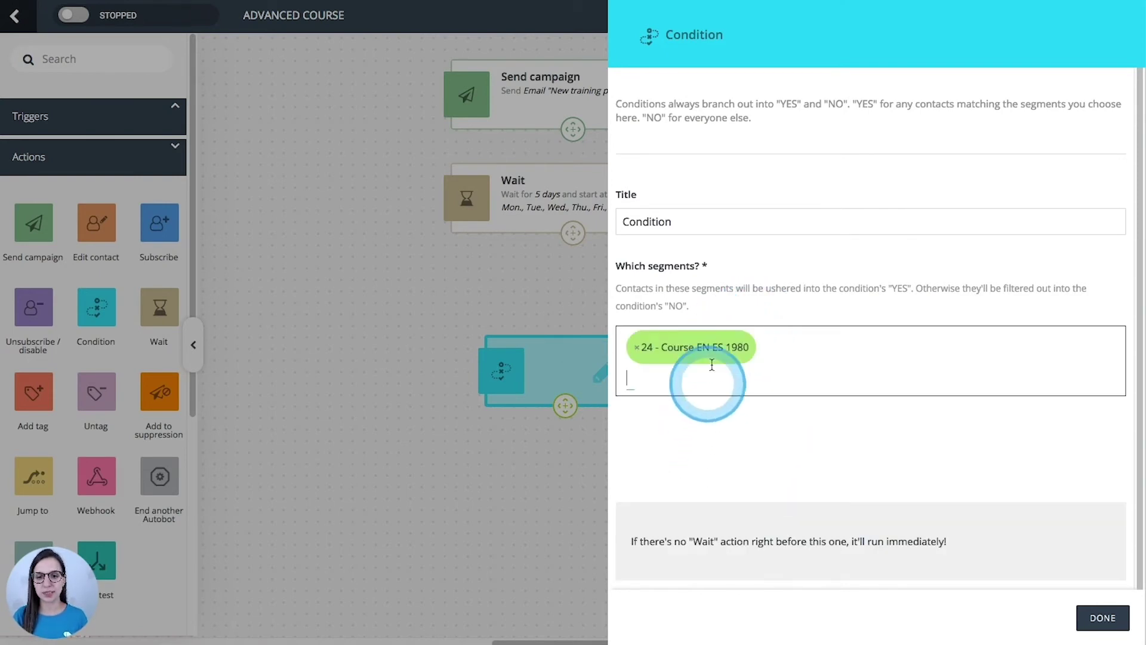
pyautogui.click(717, 367)
pyautogui.click(680, 481)
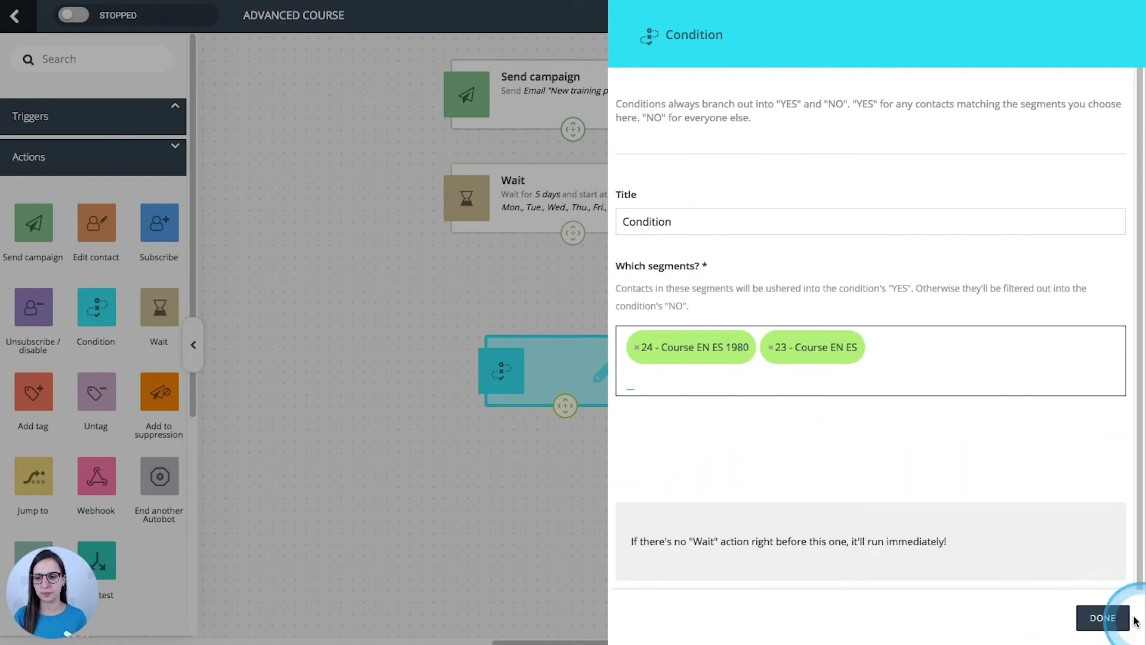
pyautogui.click(1104, 617)
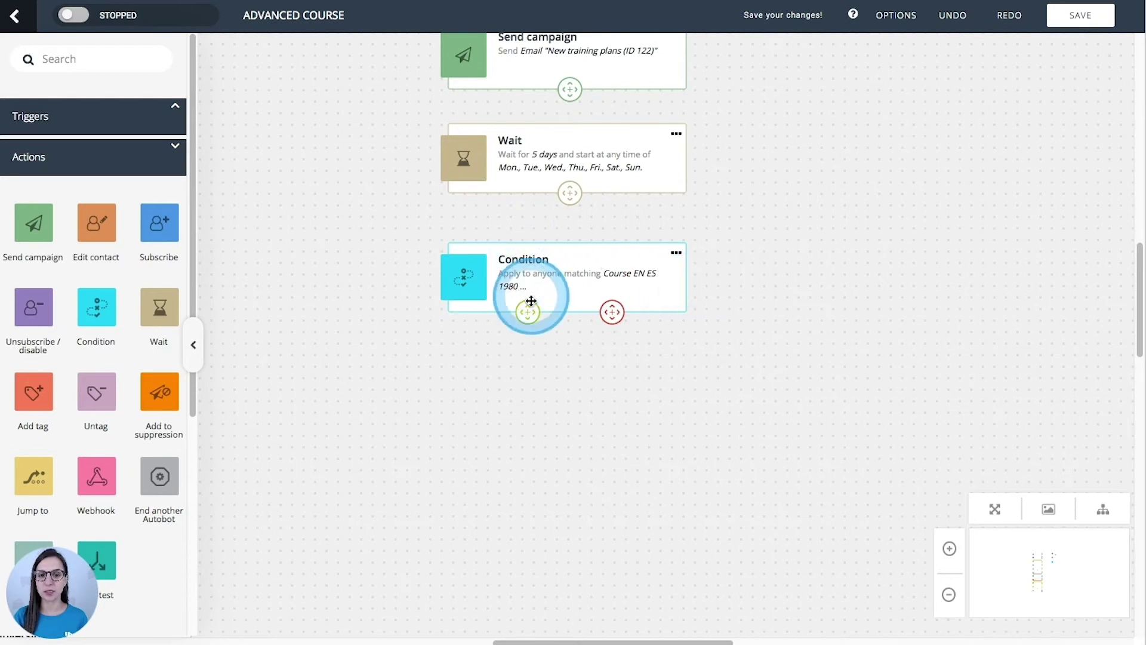
pyautogui.moveTo(533, 321)
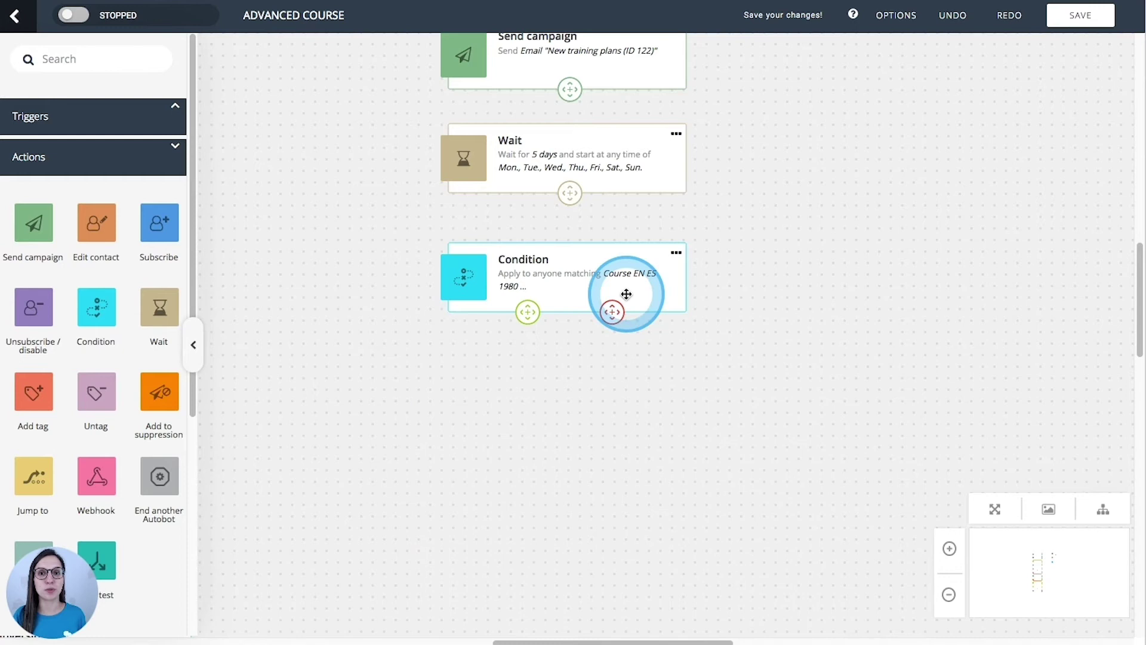
# Step: Add an Add tag step applying tag 3 - Curso Iniciados
pyautogui.scroll(-2, 626, 294)
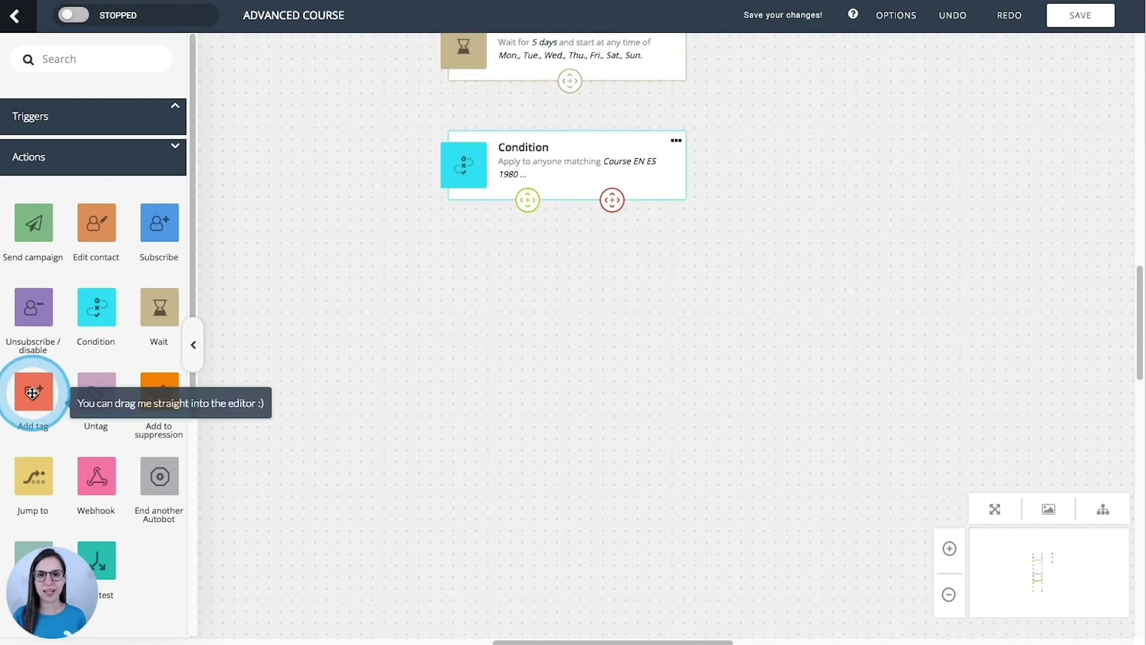
pyautogui.moveTo(33, 391); pyautogui.dragTo(583, 388)
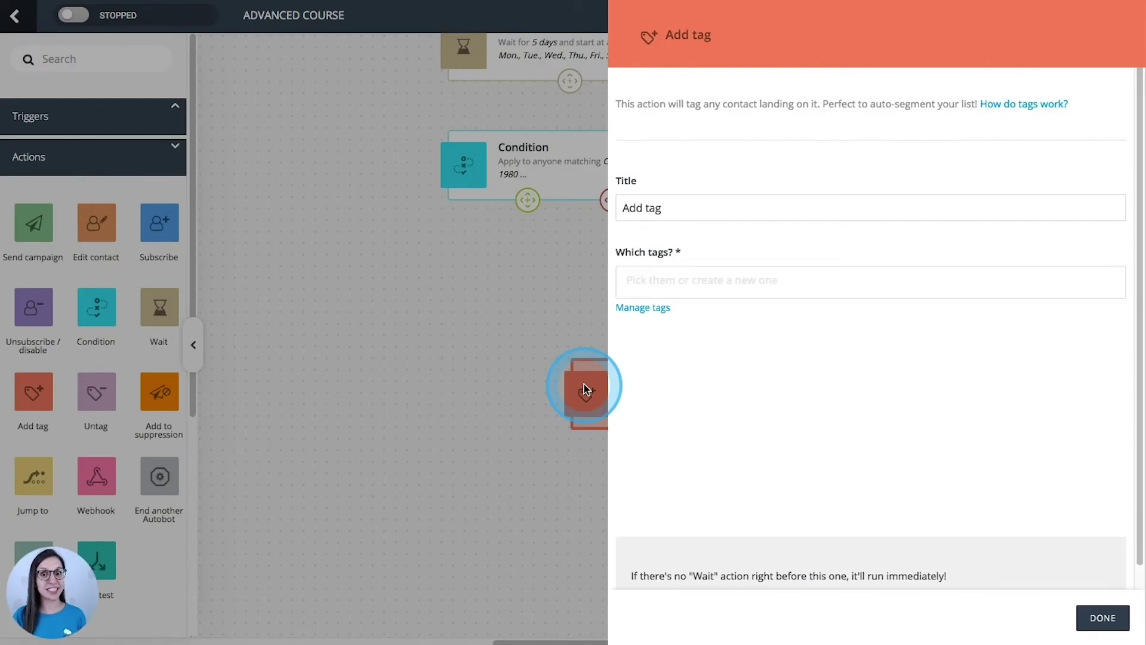
pyautogui.click(729, 279)
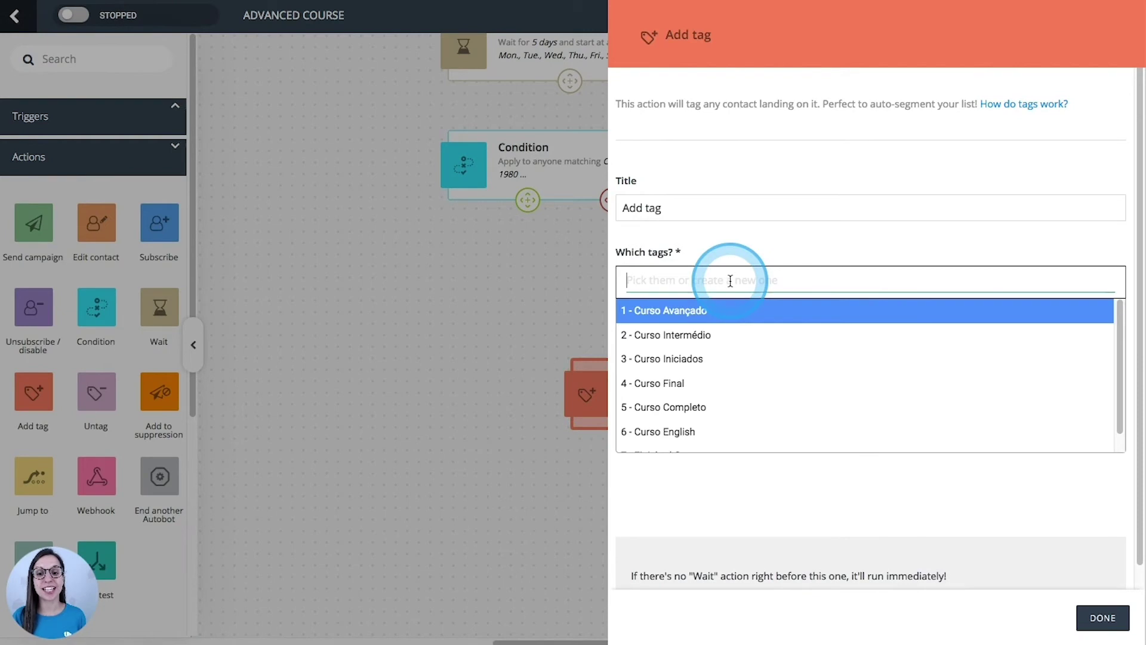
pyautogui.click(693, 362)
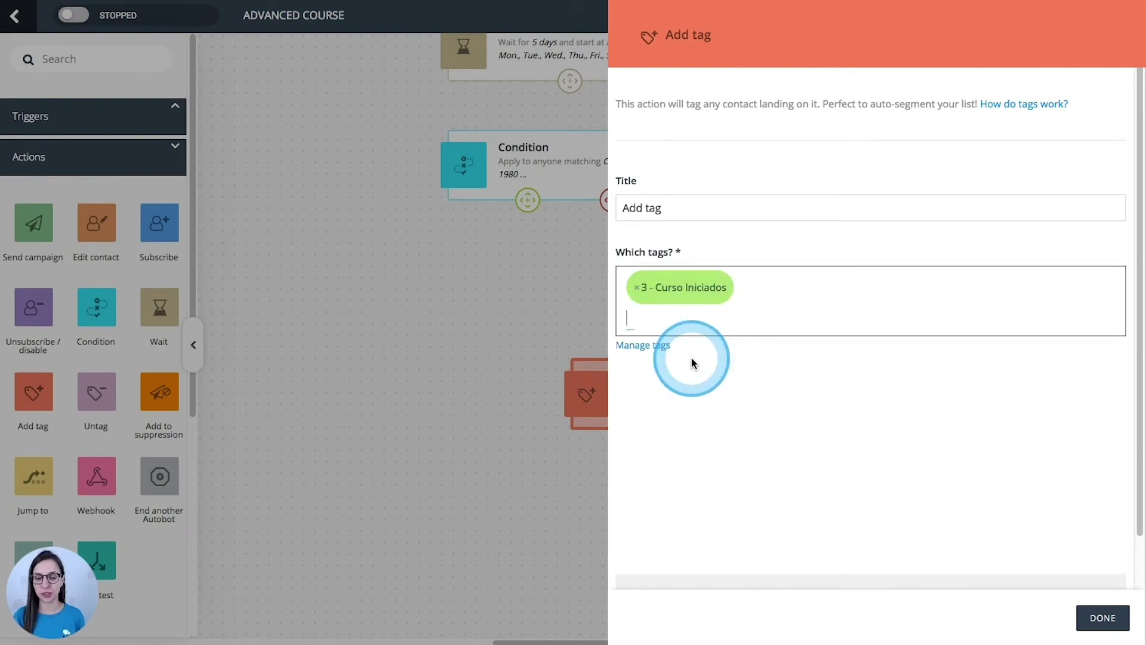
pyautogui.click(1102, 615)
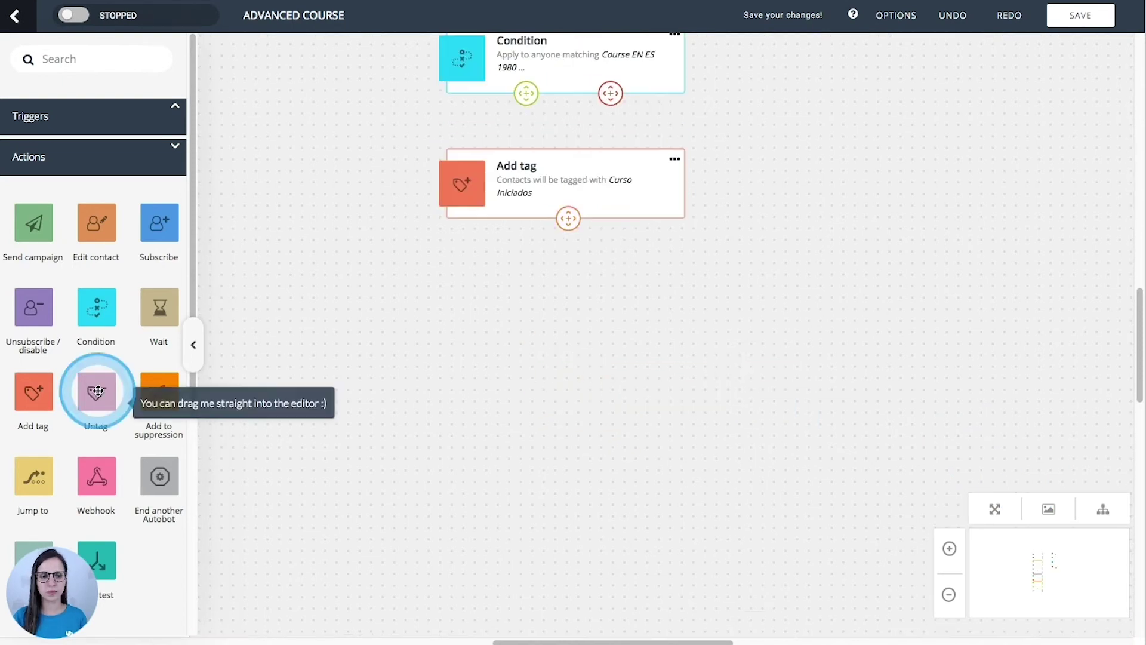
# Step: Add an Untag step removing 2 - Curso Intermédio, then an Edit contact step below
pyautogui.moveTo(96, 392); pyautogui.dragTo(456, 381)
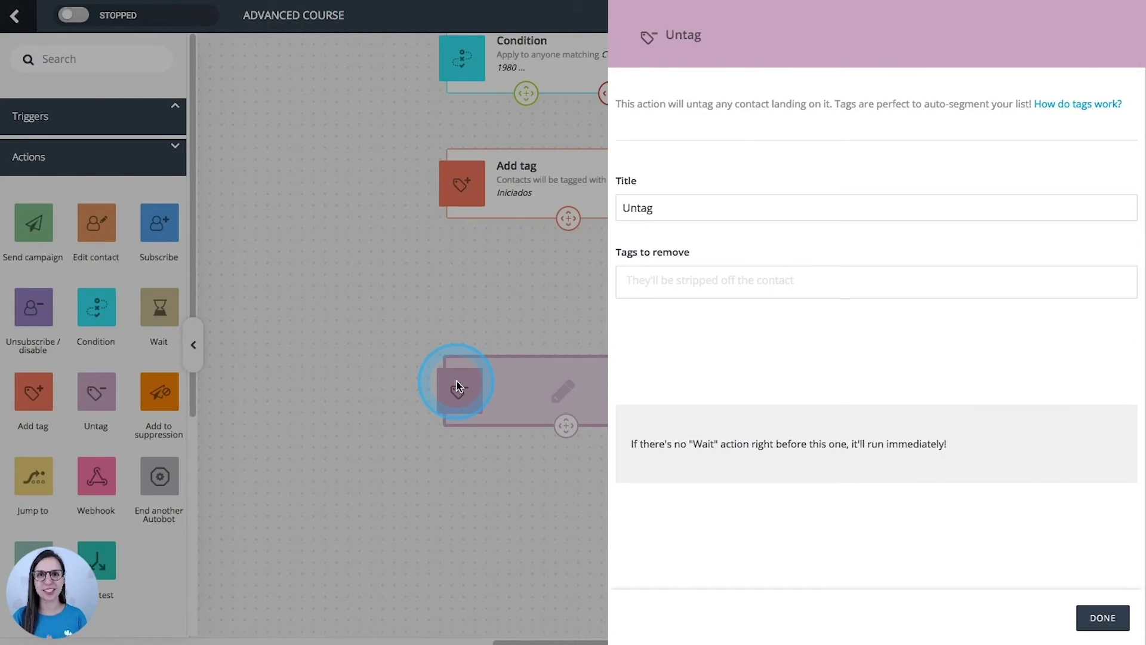
pyautogui.click(754, 278)
pyautogui.click(690, 337)
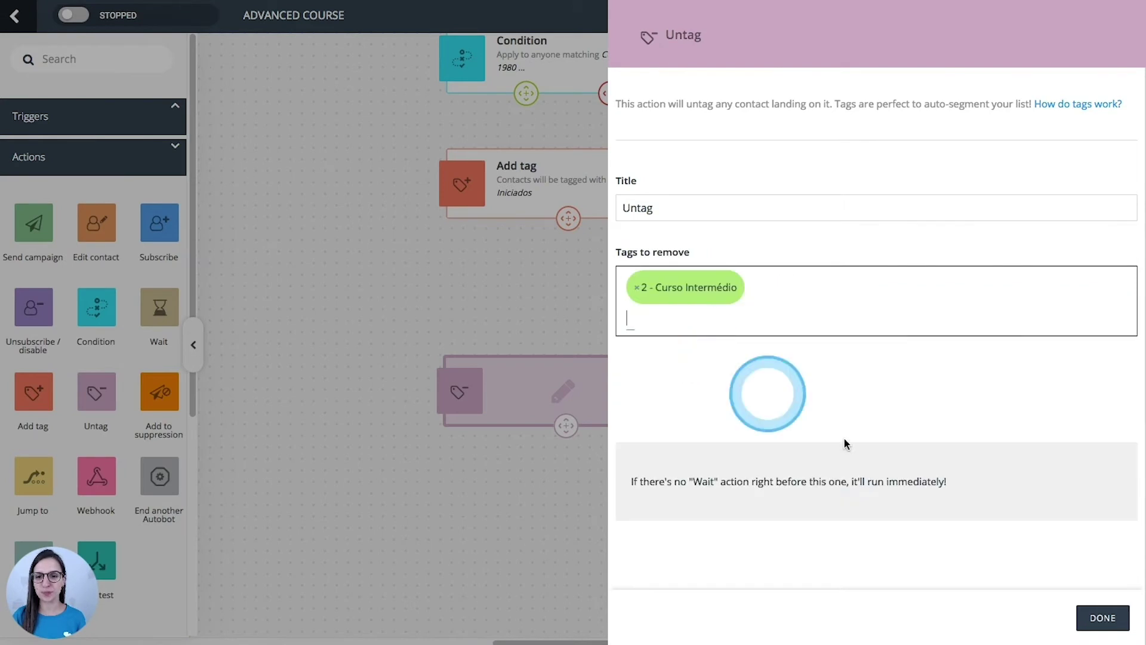
pyautogui.click(1102, 618)
pyautogui.click(99, 224)
pyautogui.moveTo(99, 223); pyautogui.dragTo(468, 332)
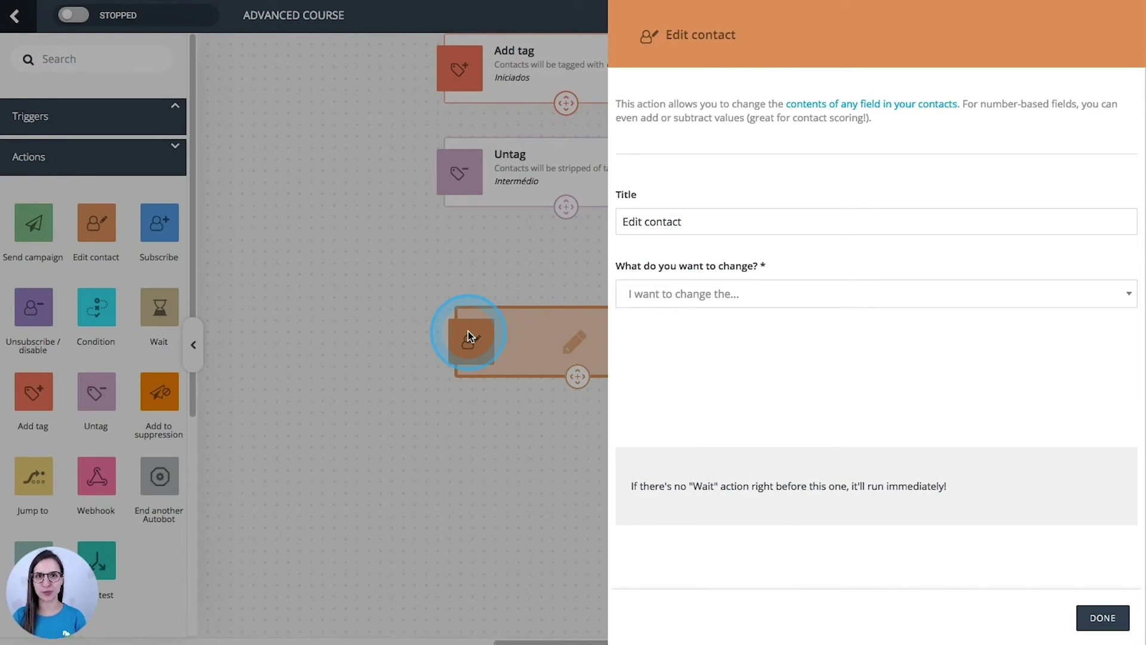
# Step: Make Edit contact set the Subscription status field to Unconfirmed
pyautogui.click(770, 295)
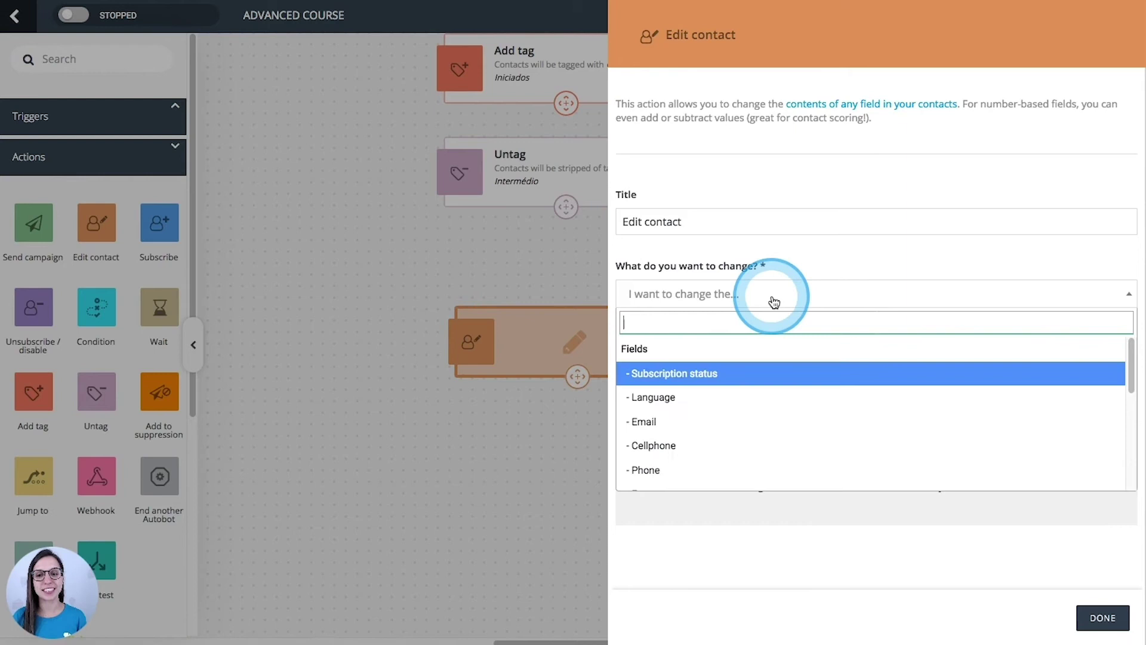
pyautogui.click(726, 379)
pyautogui.scroll(-1, 726, 382)
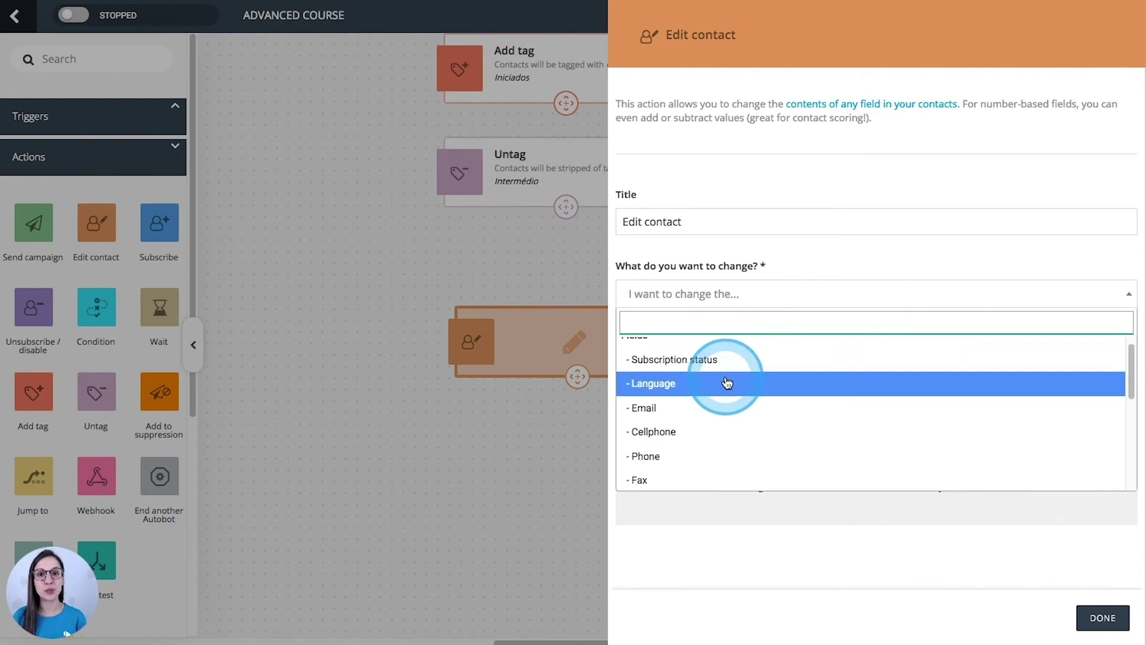
pyautogui.scroll(-5, 726, 382)
pyautogui.click(930, 376)
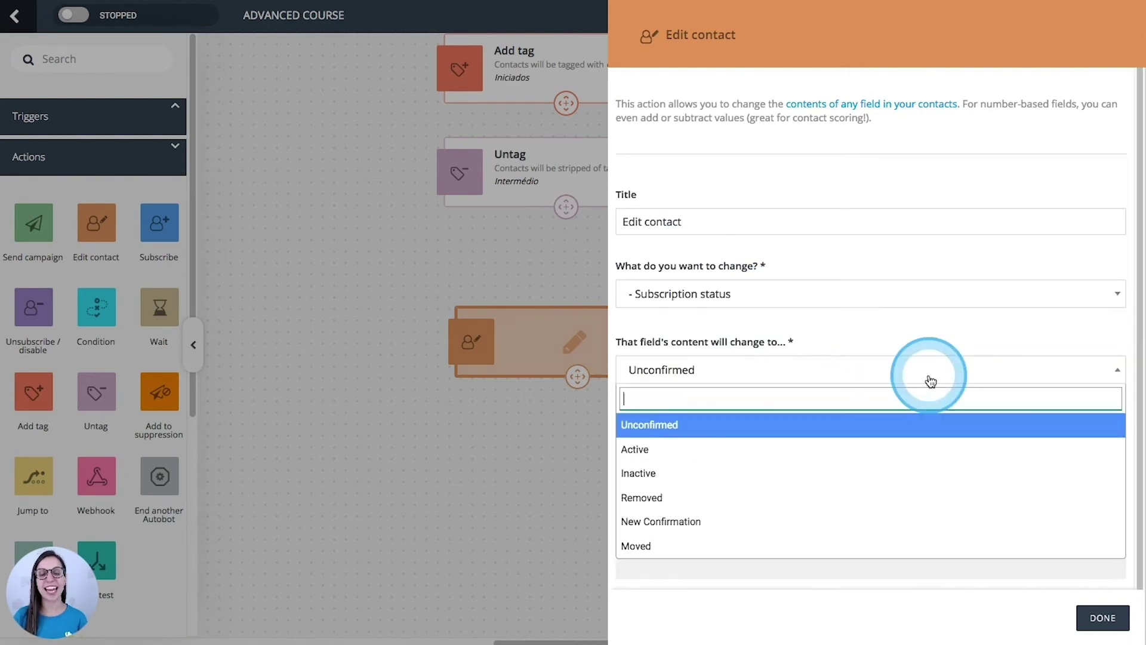
pyautogui.click(929, 379)
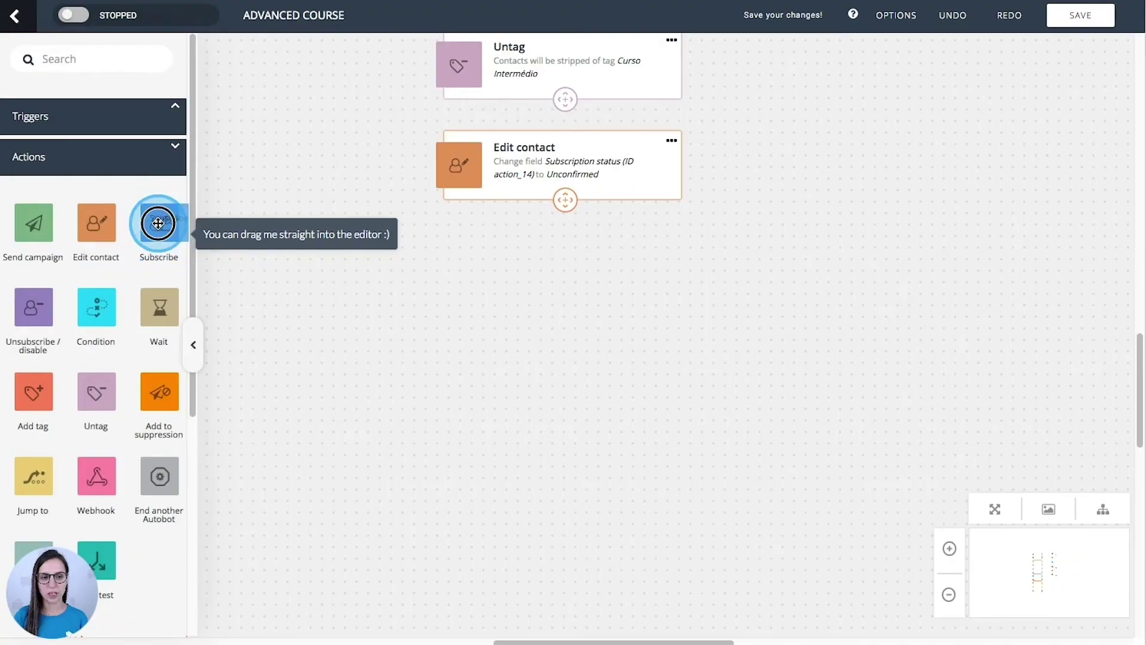
# Step: Add a Subscribe step for the 13 - English Course list and confirm it
pyautogui.moveTo(159, 225); pyautogui.dragTo(571, 324)
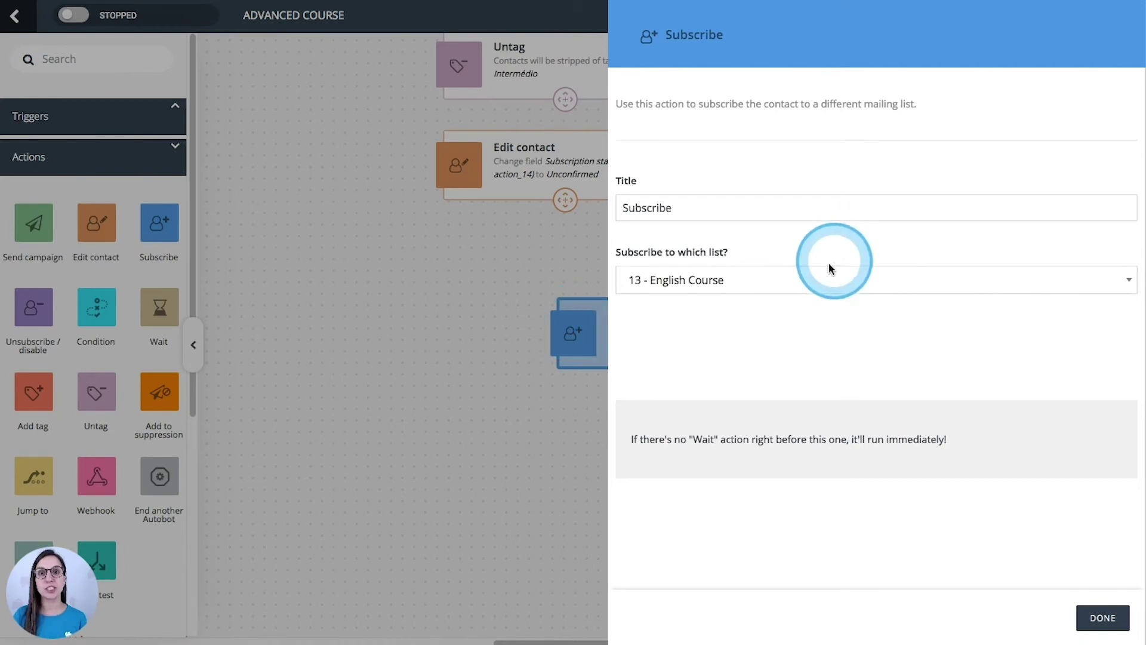
pyautogui.click(773, 285)
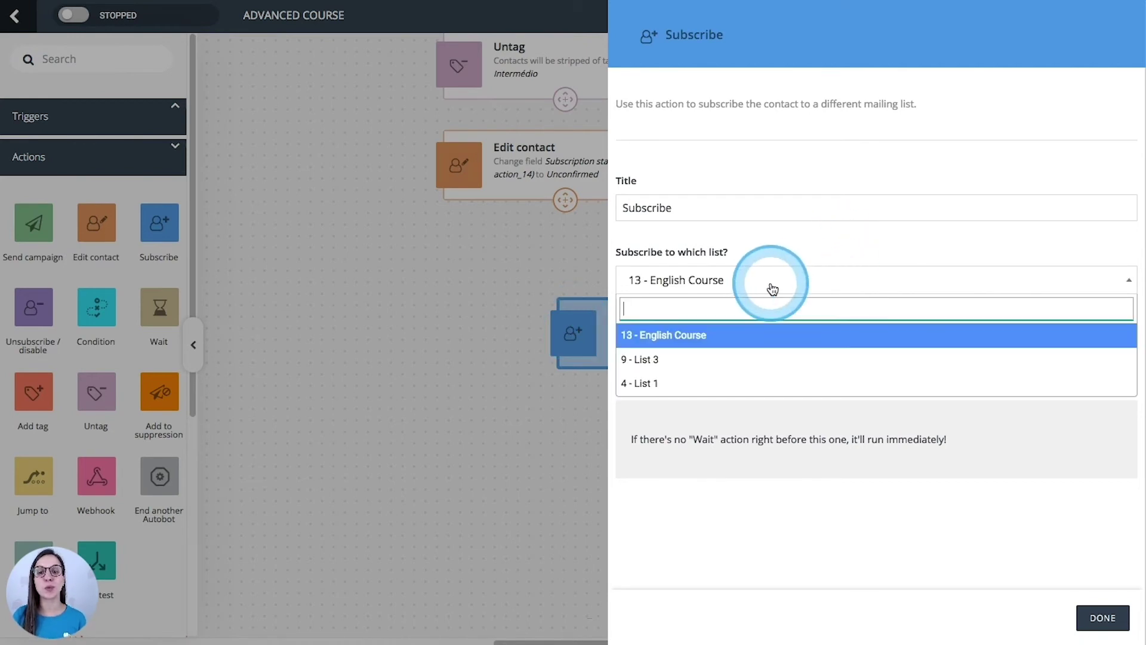
pyautogui.click(654, 336)
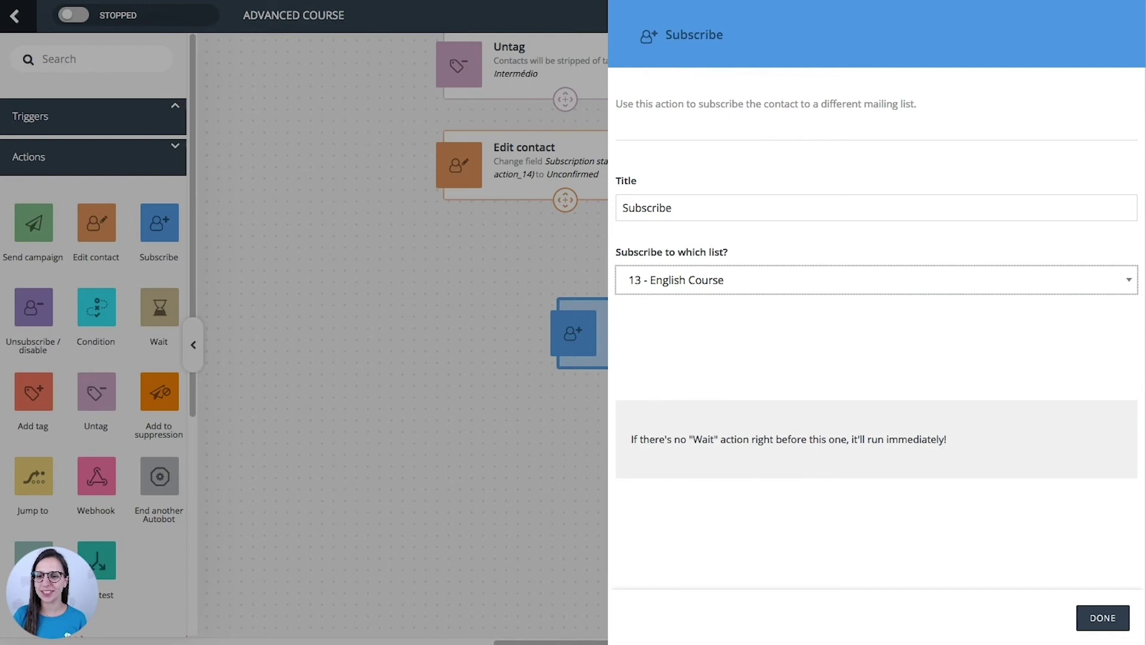
pyautogui.click(1101, 617)
# Step: Add Unsubscribe/disable for 8 - International Group with 'Don't remove the contact' turned on
pyautogui.moveTo(33, 308); pyautogui.dragTo(684, 377)
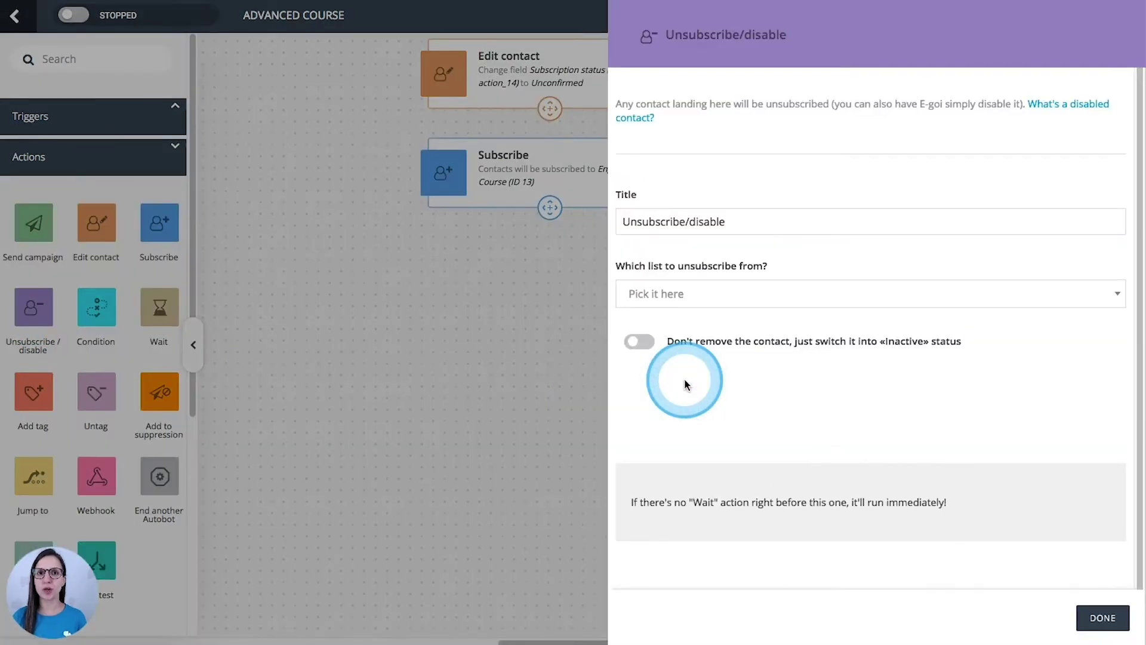
pyautogui.click(727, 295)
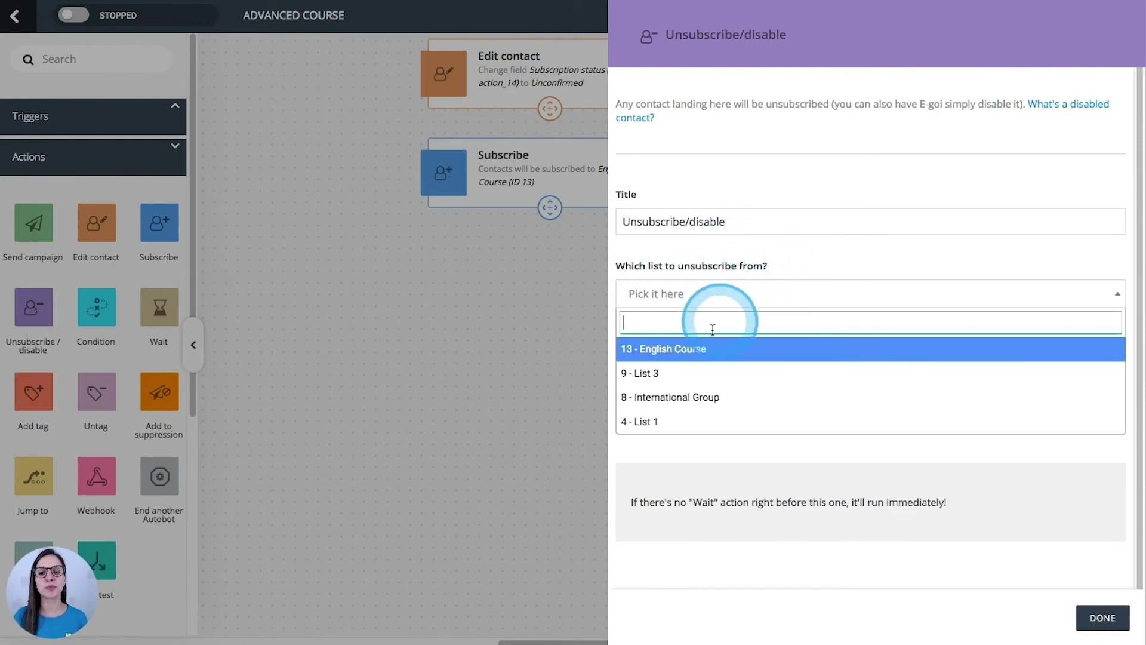
pyautogui.click(708, 394)
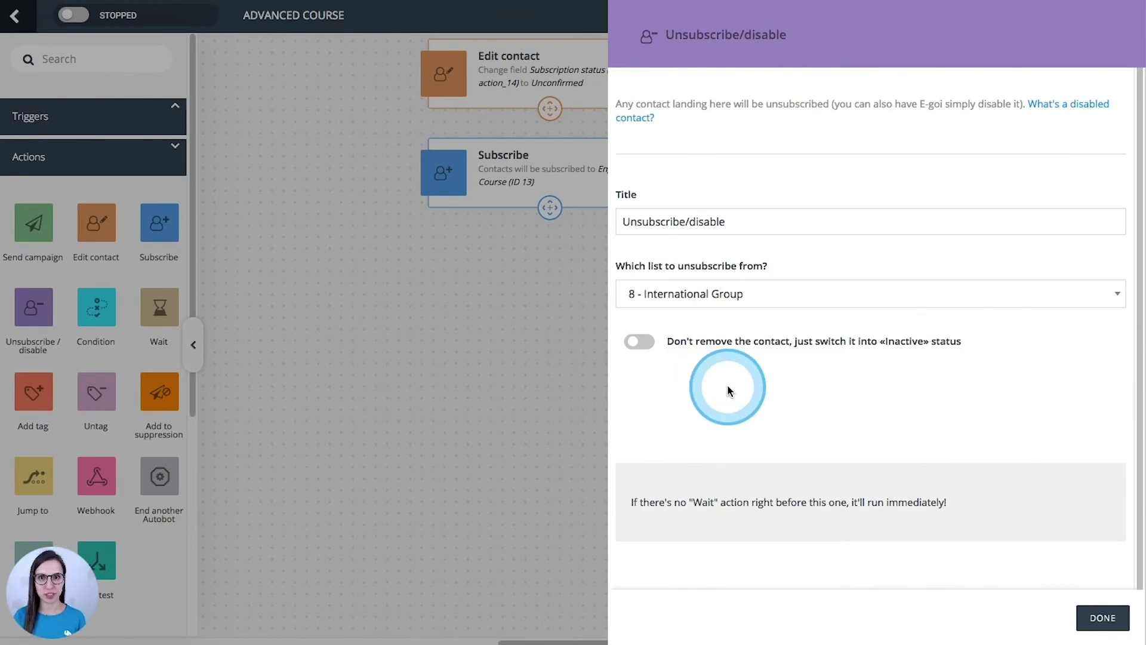
pyautogui.click(635, 343)
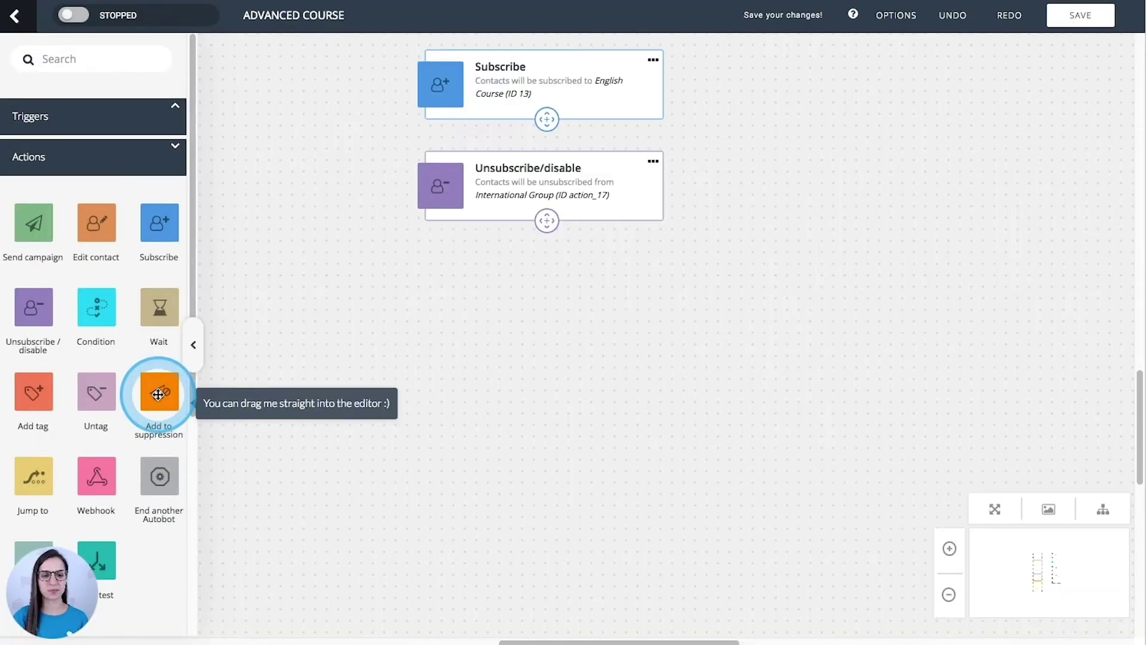
# Step: Drop an Add to suppression action below the Unsubscribe/disable step
pyautogui.moveTo(159, 391); pyautogui.dragTo(481, 353)
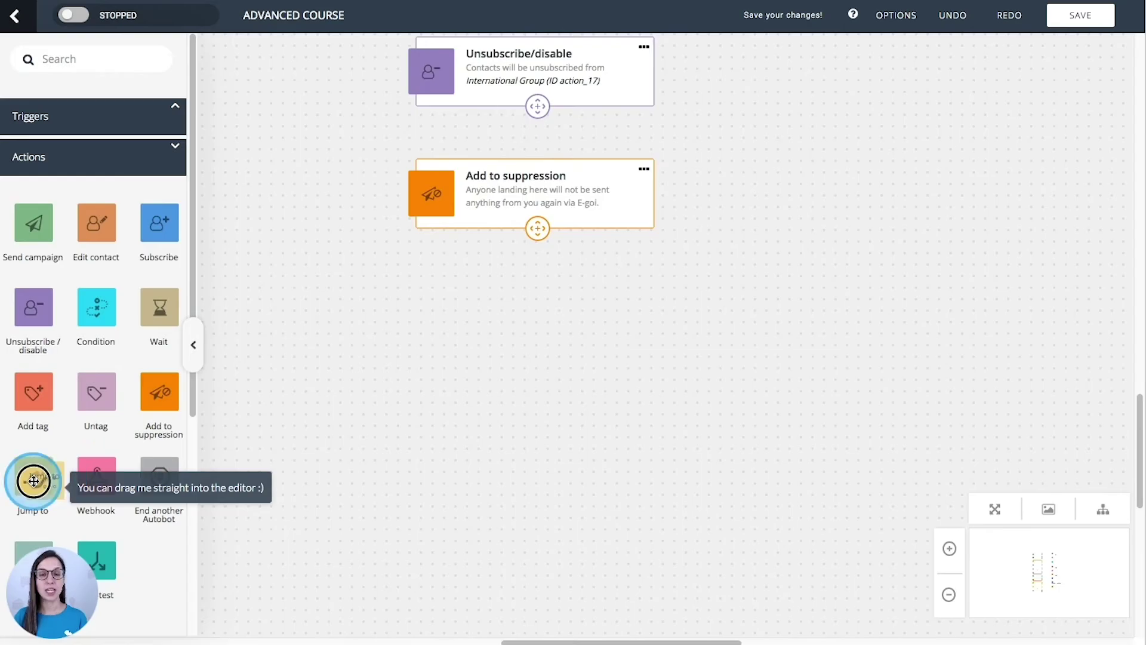
# Step: Add Jump to targeting 8 - International Group, Autobot 22 - Intermediate course, action 132 - Condition
pyautogui.moveTo(34, 477); pyautogui.dragTo(550, 445)
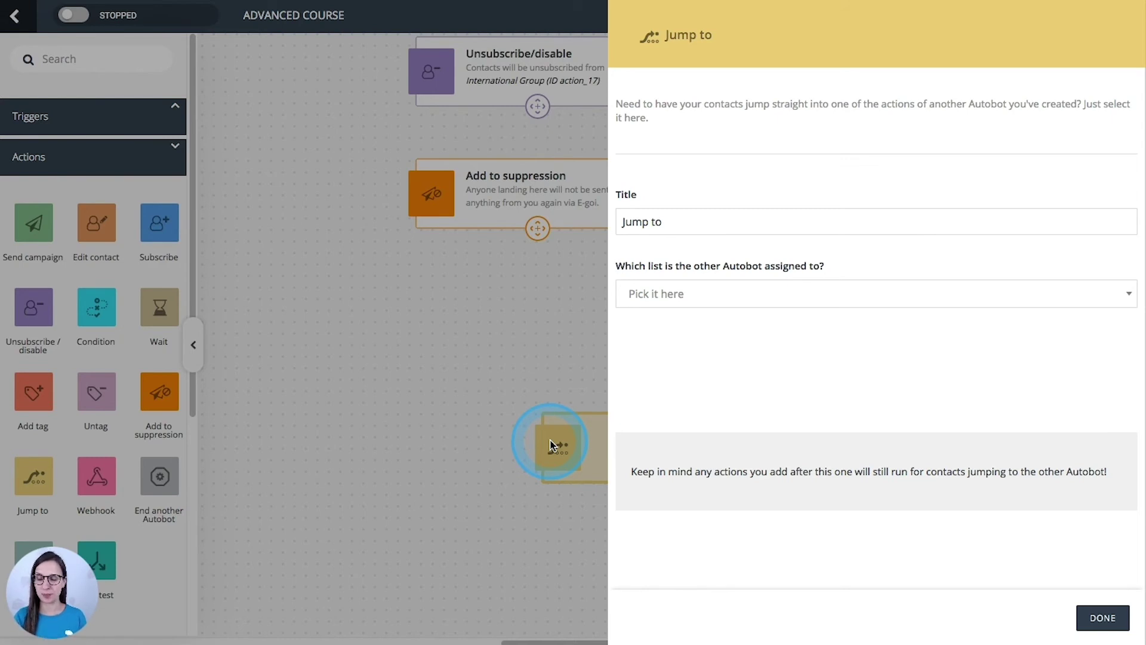
pyautogui.click(1017, 267)
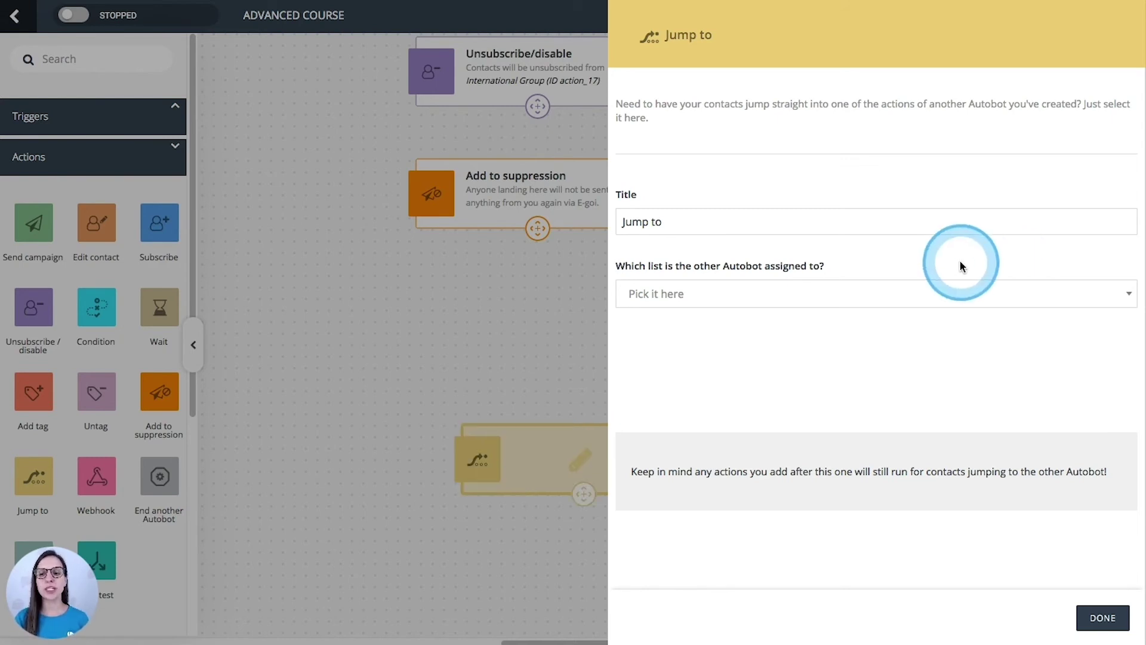
pyautogui.click(832, 299)
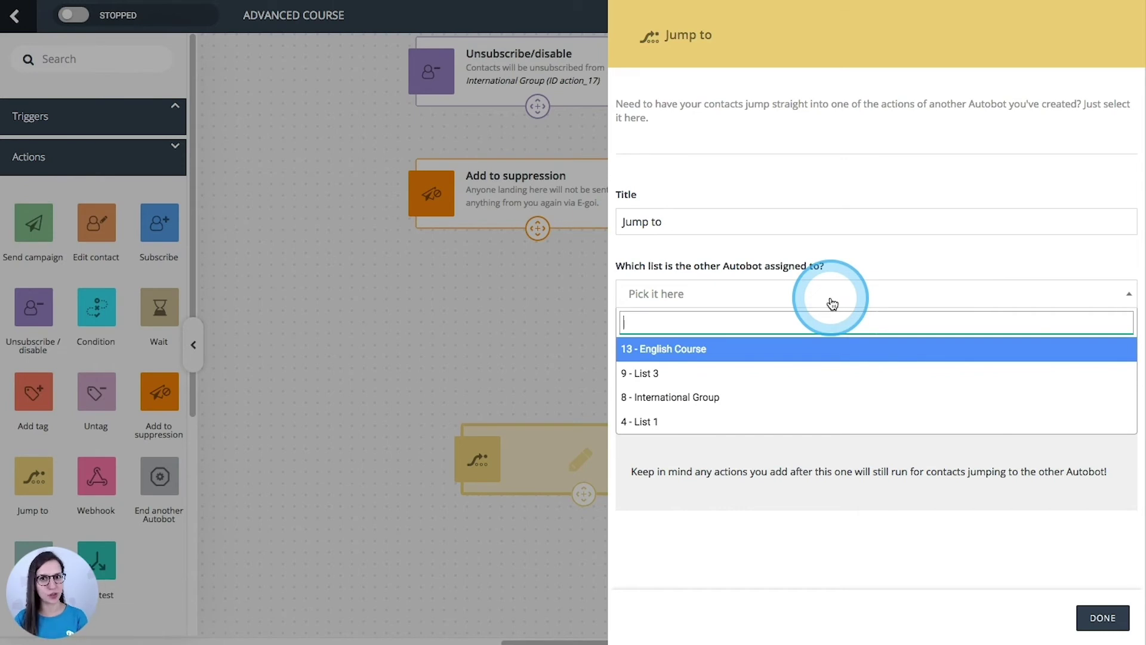
pyautogui.click(811, 396)
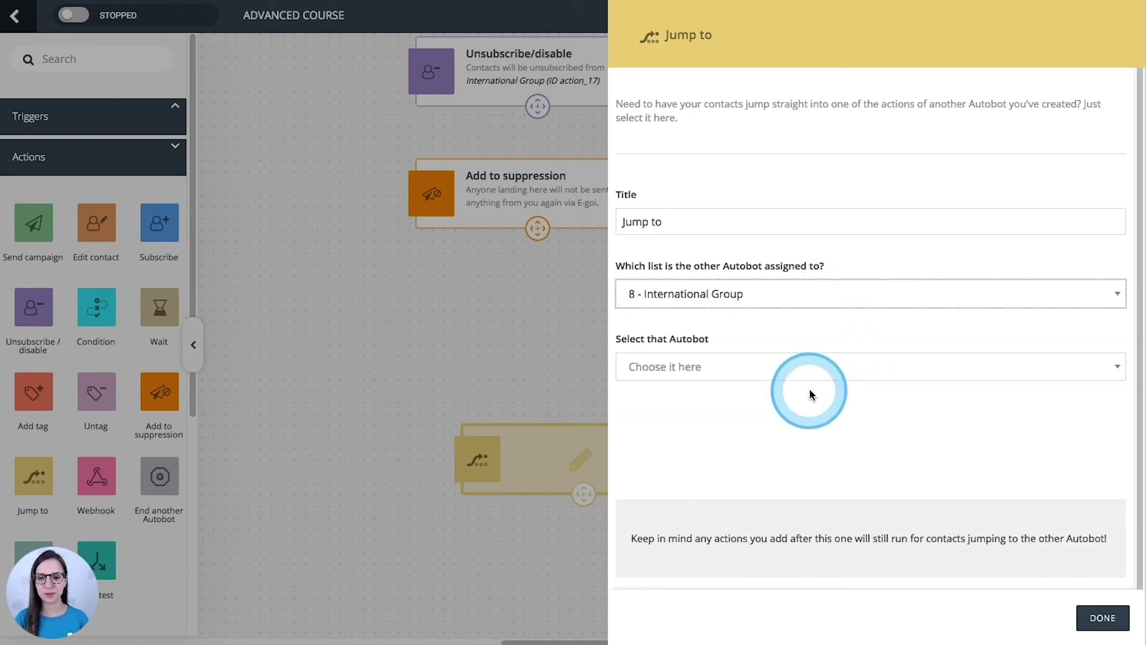
pyautogui.click(795, 364)
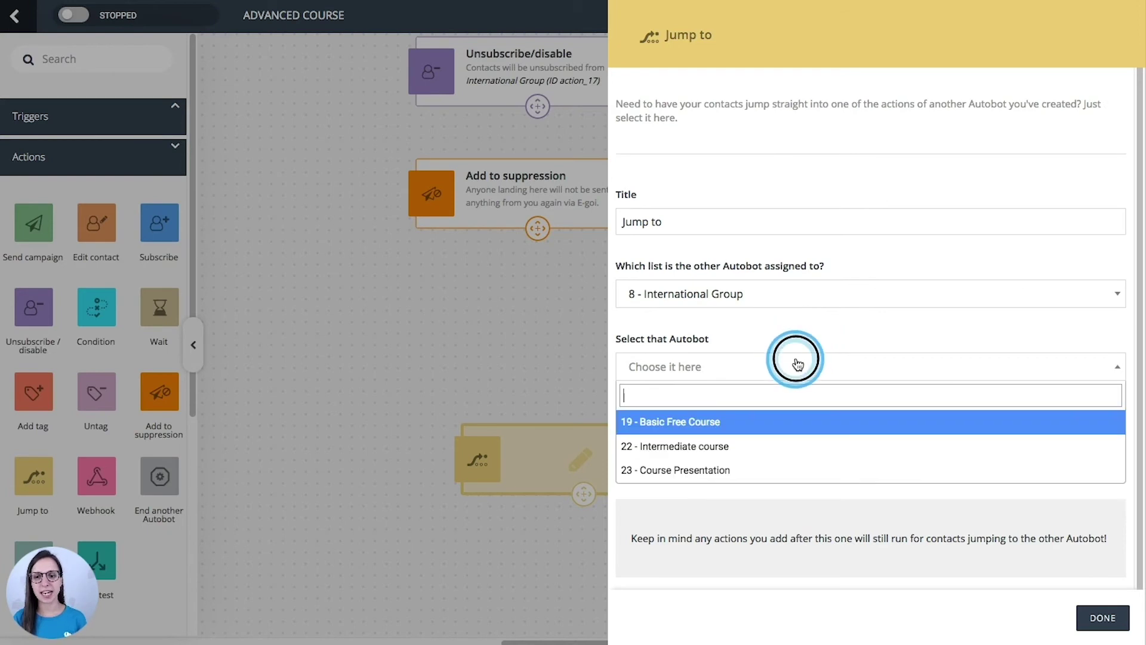
pyautogui.click(765, 448)
pyautogui.click(808, 442)
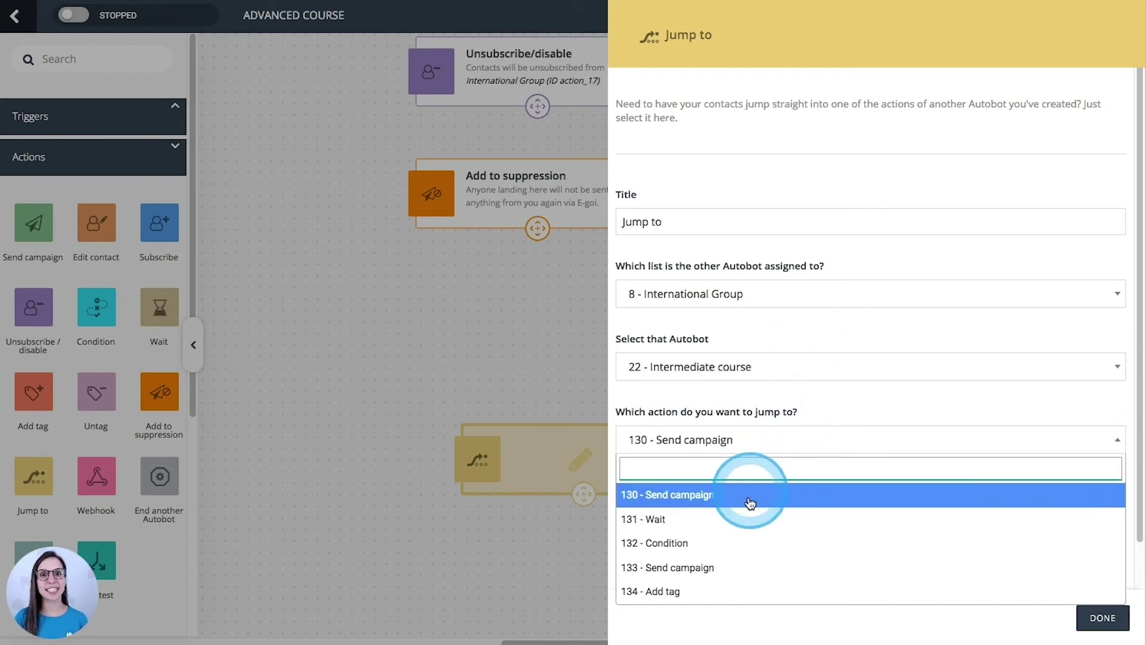
pyautogui.click(748, 546)
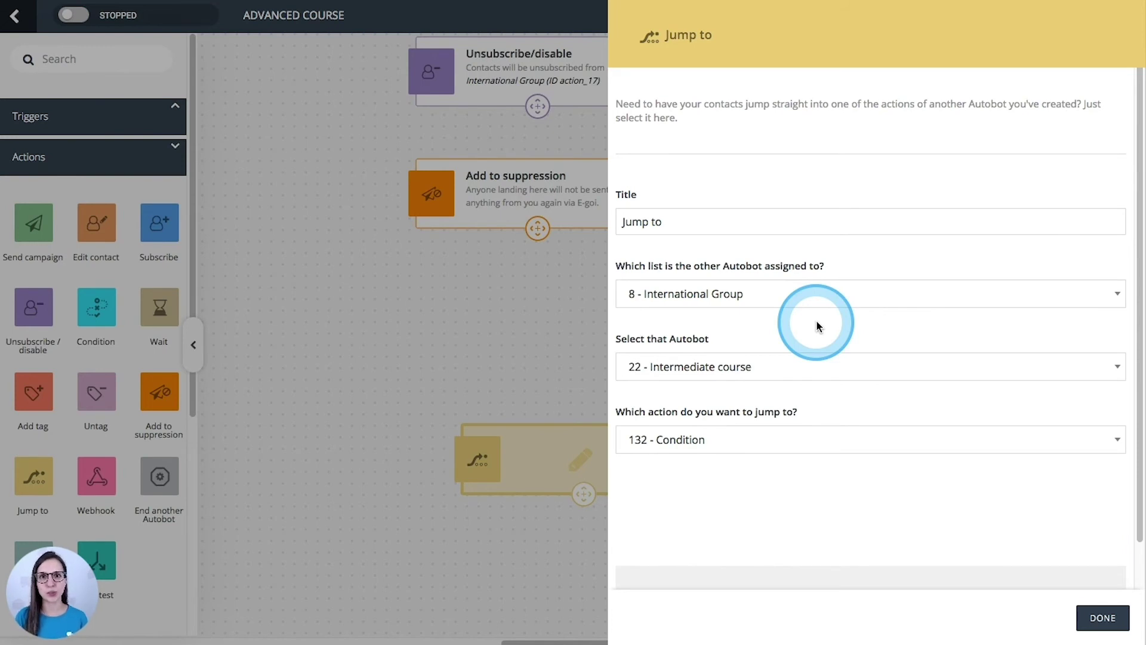
# Step: Retarget Jump to at 13 - English Course, Autobot 20 - Intermediate Free Course, matching by Email
pyautogui.click(826, 295)
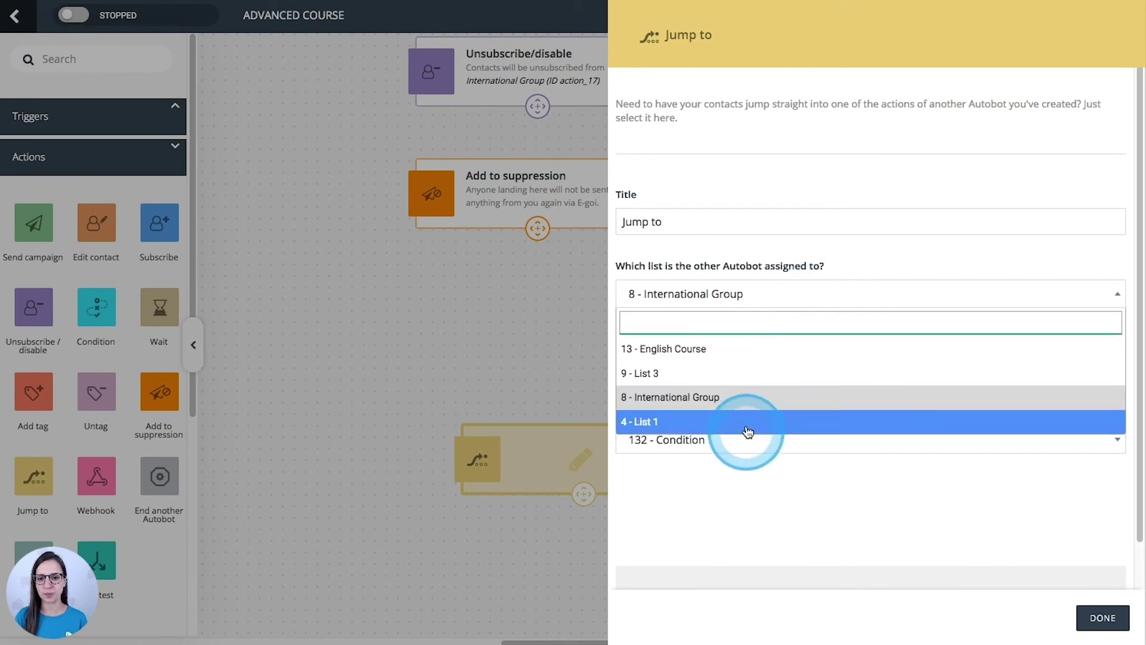
pyautogui.click(754, 355)
pyautogui.click(759, 368)
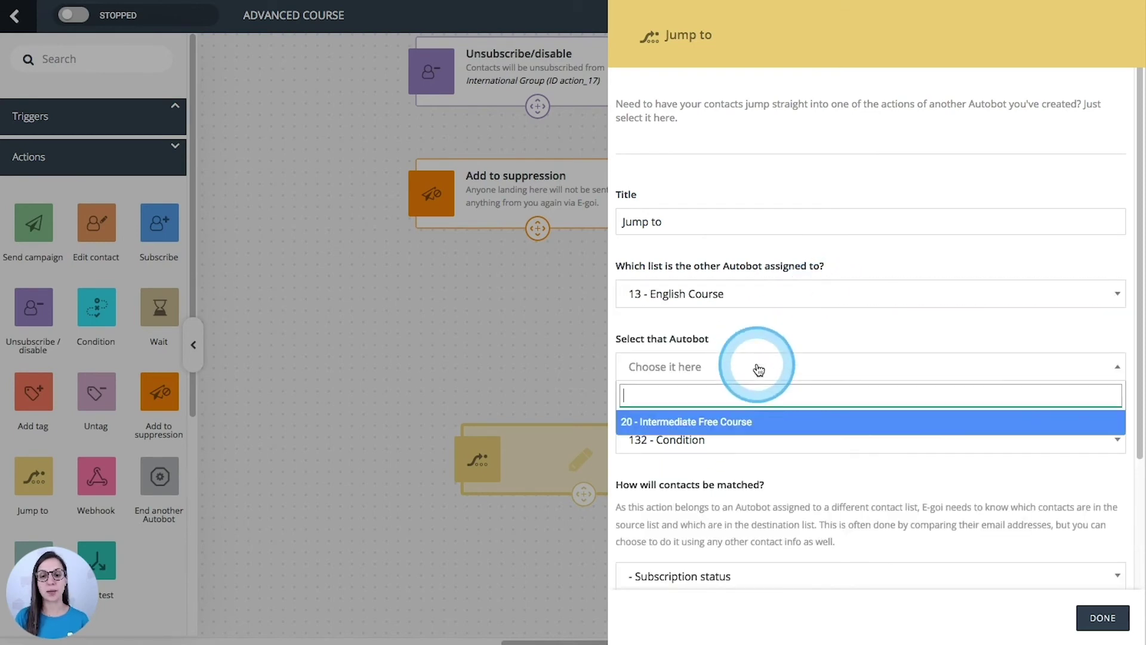
pyautogui.click(724, 421)
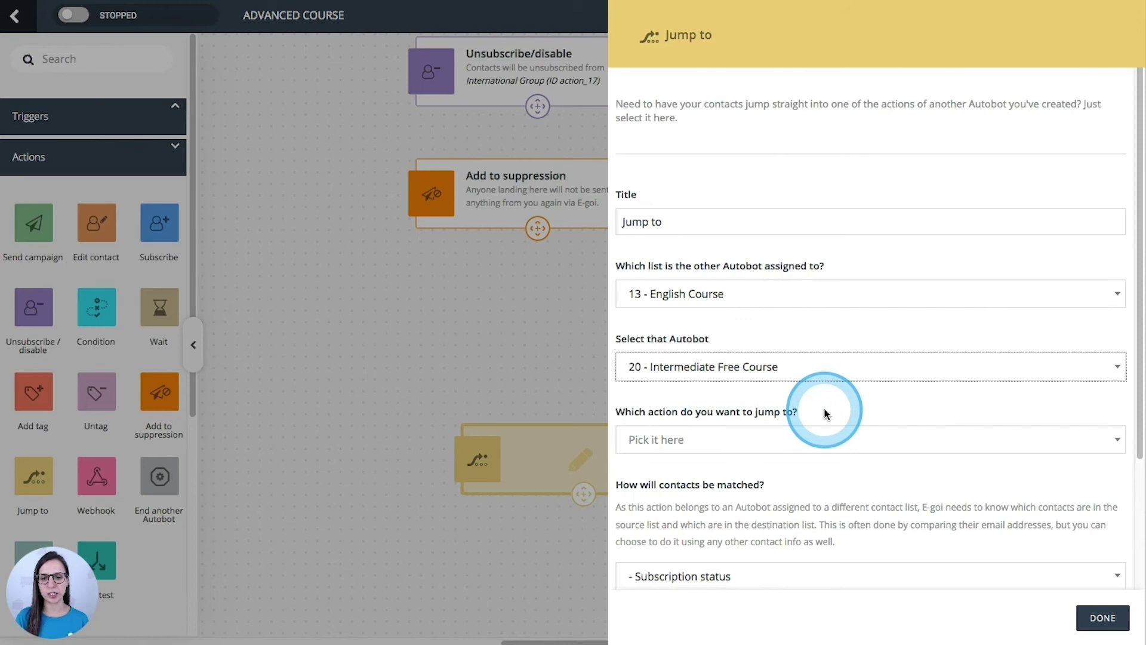
pyautogui.scroll(-2, 827, 465)
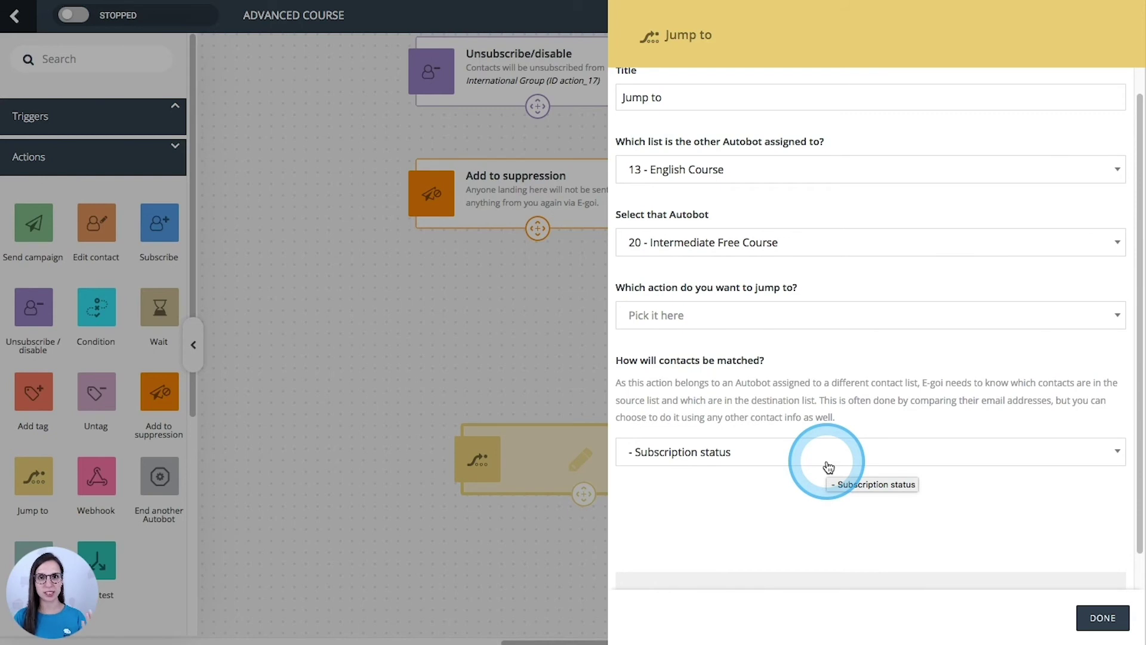
pyautogui.click(829, 463)
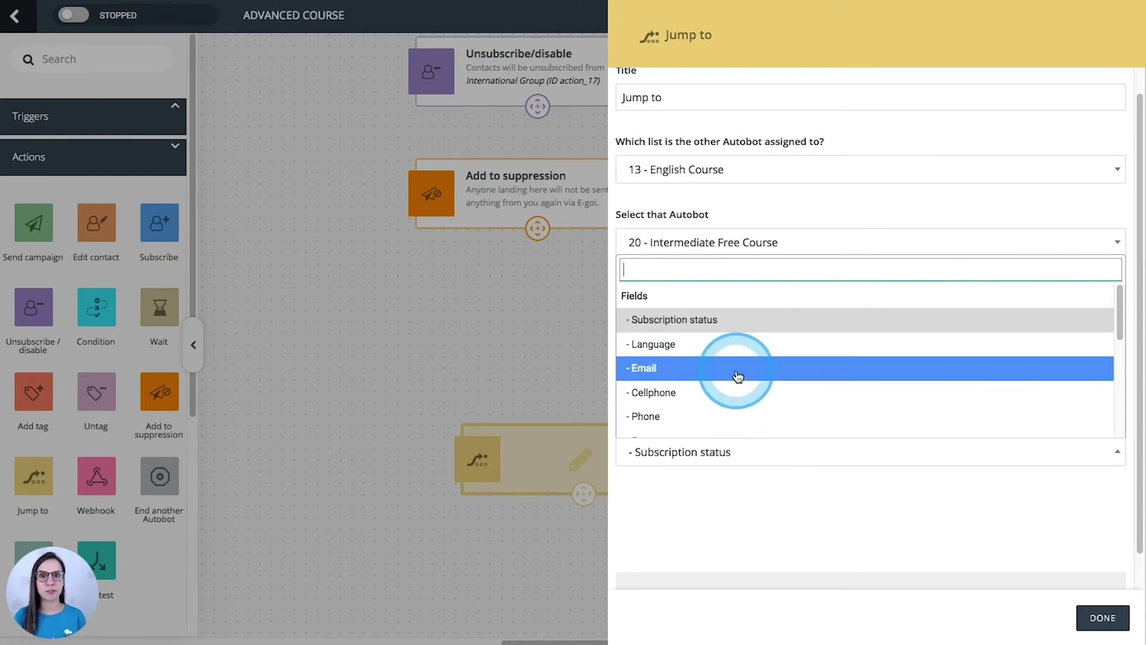
pyautogui.click(687, 375)
pyautogui.scroll(-2, 685, 395)
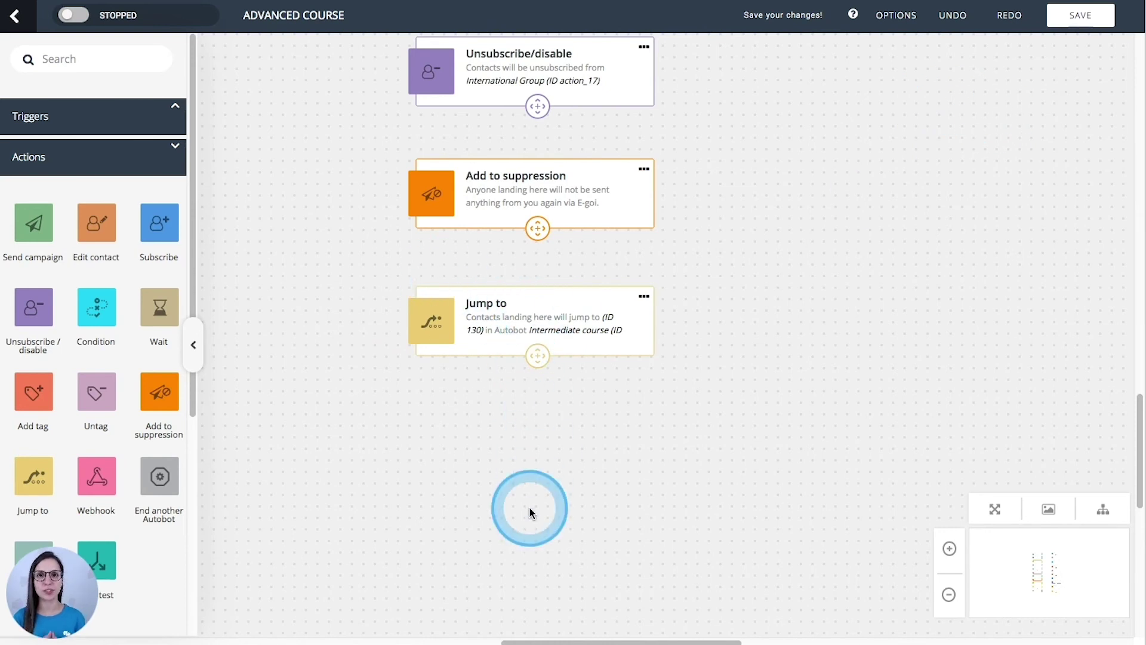
# Step: Add End another Autobot below Jump to, set to list 8 - International Group and Autobot 22 - Intermediate course
pyautogui.scroll(-3, 530, 512)
pyautogui.moveTo(159, 479); pyautogui.dragTo(457, 389)
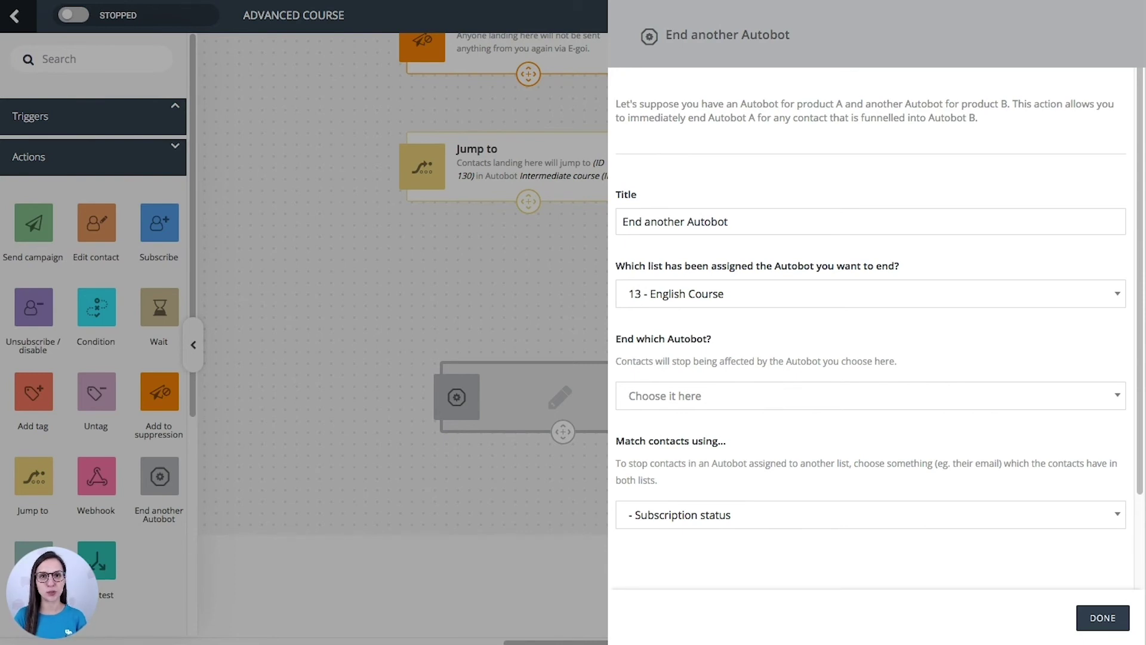
pyautogui.click(855, 239)
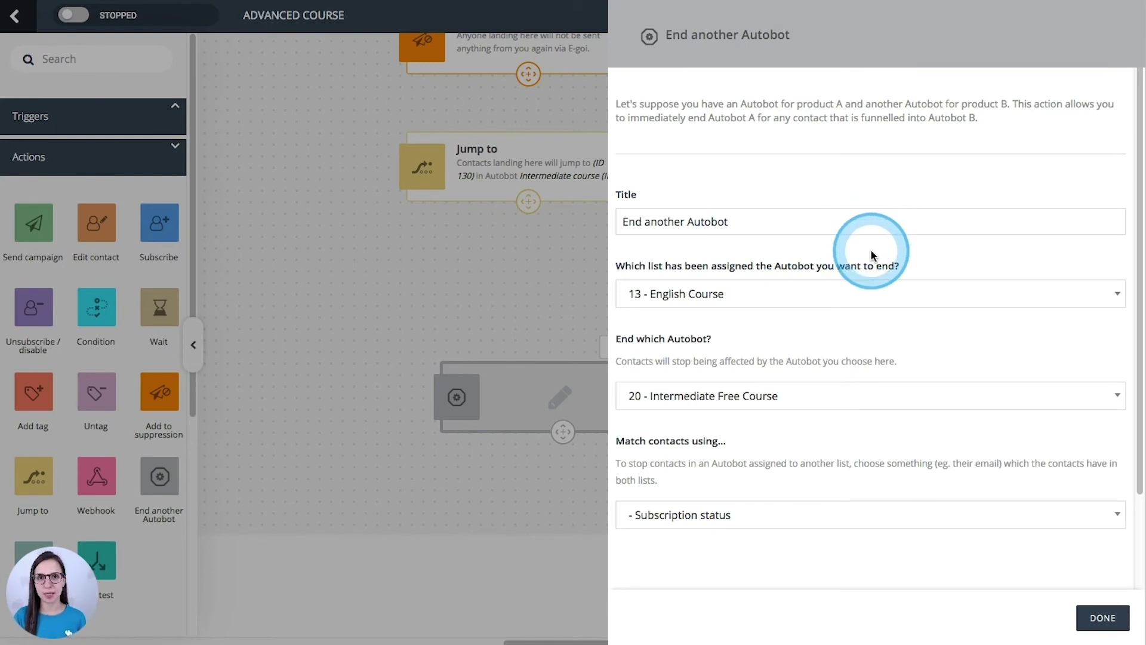
pyautogui.click(739, 296)
pyautogui.press('Down')
pyautogui.press('Down')
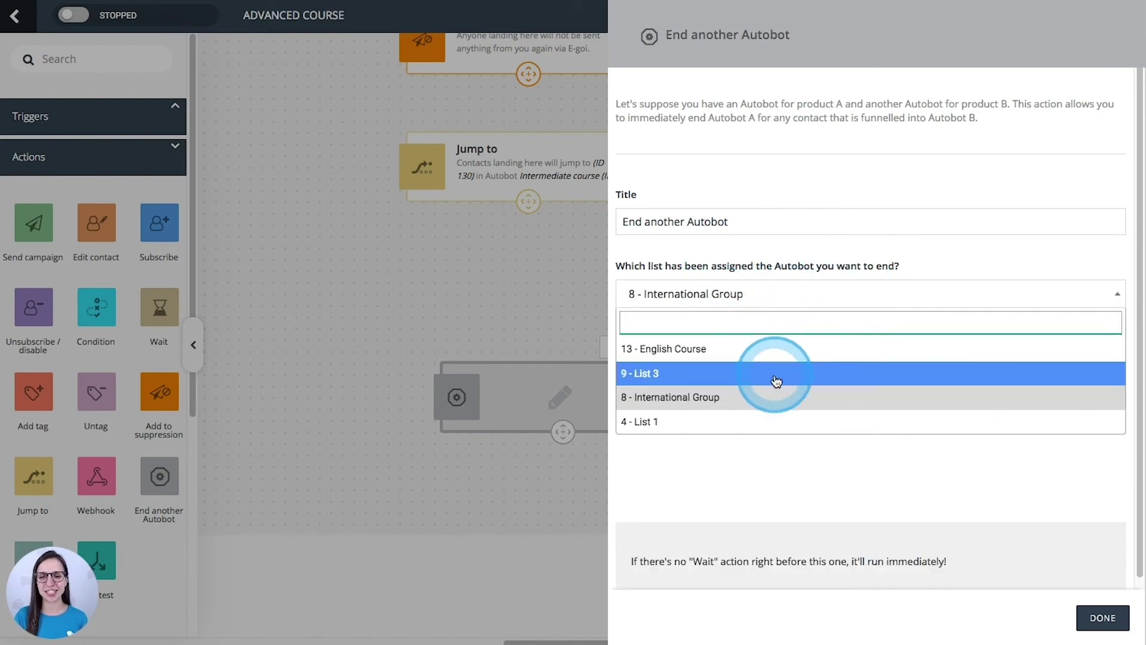
pyautogui.click(726, 397)
pyautogui.click(781, 407)
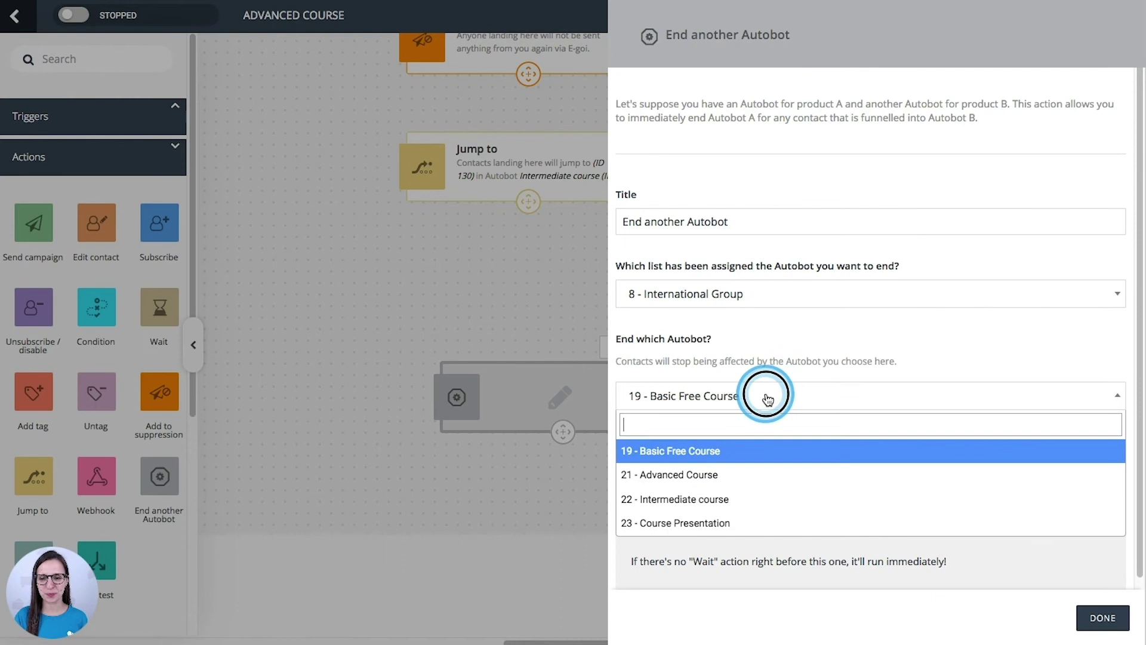
pyautogui.click(743, 500)
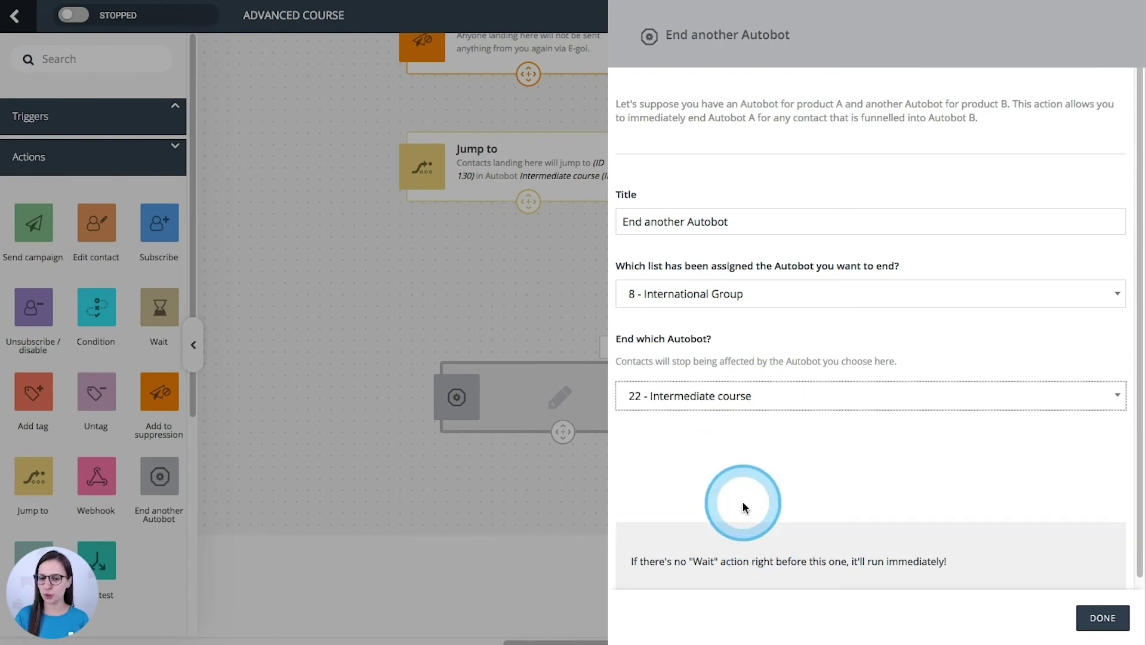
pyautogui.click(1102, 617)
pyautogui.moveTo(95, 477); pyautogui.dragTo(534, 358)
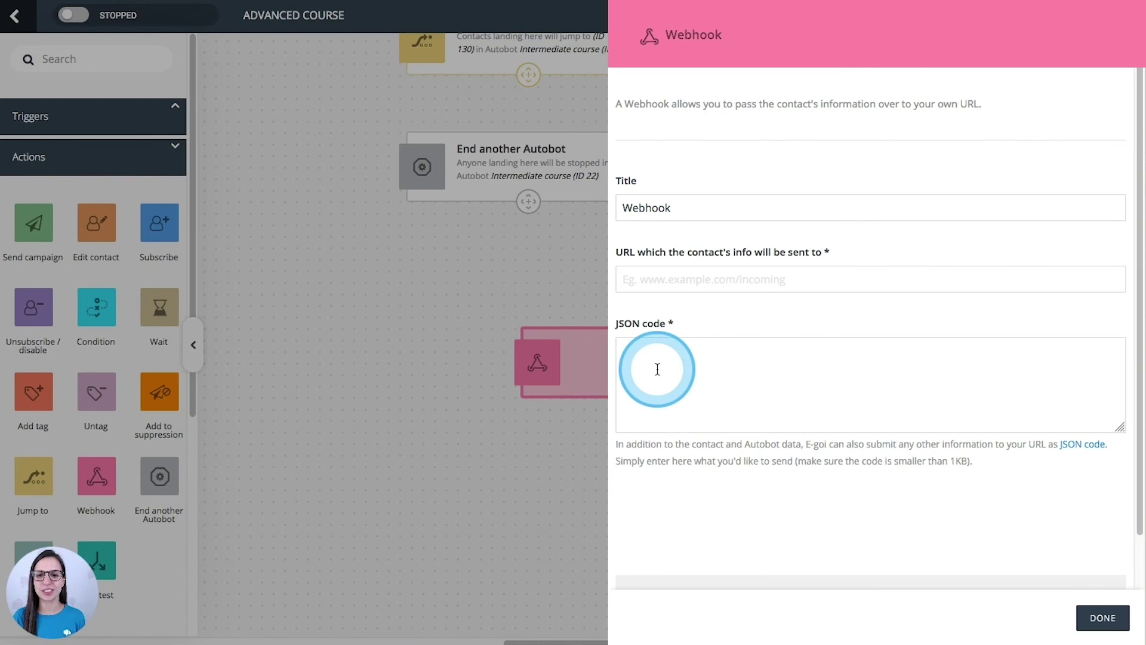
# Step: Add a Notify action below the Webhook, keeping email as the notification channel
pyautogui.click(815, 353)
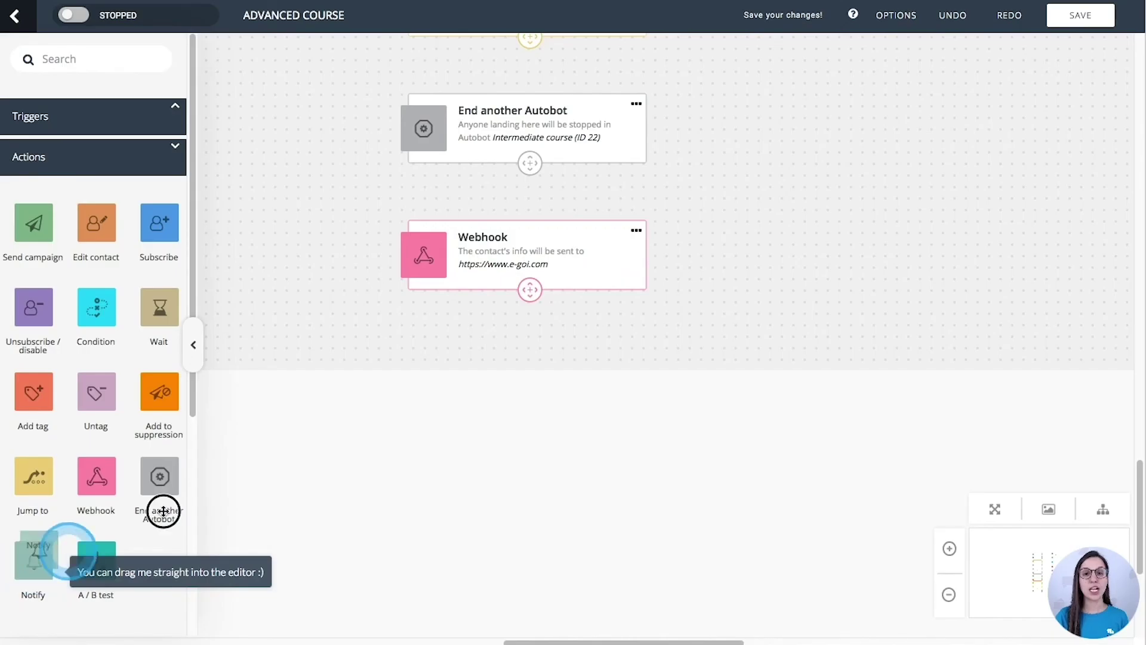
pyautogui.moveTo(33, 560); pyautogui.dragTo(504, 352)
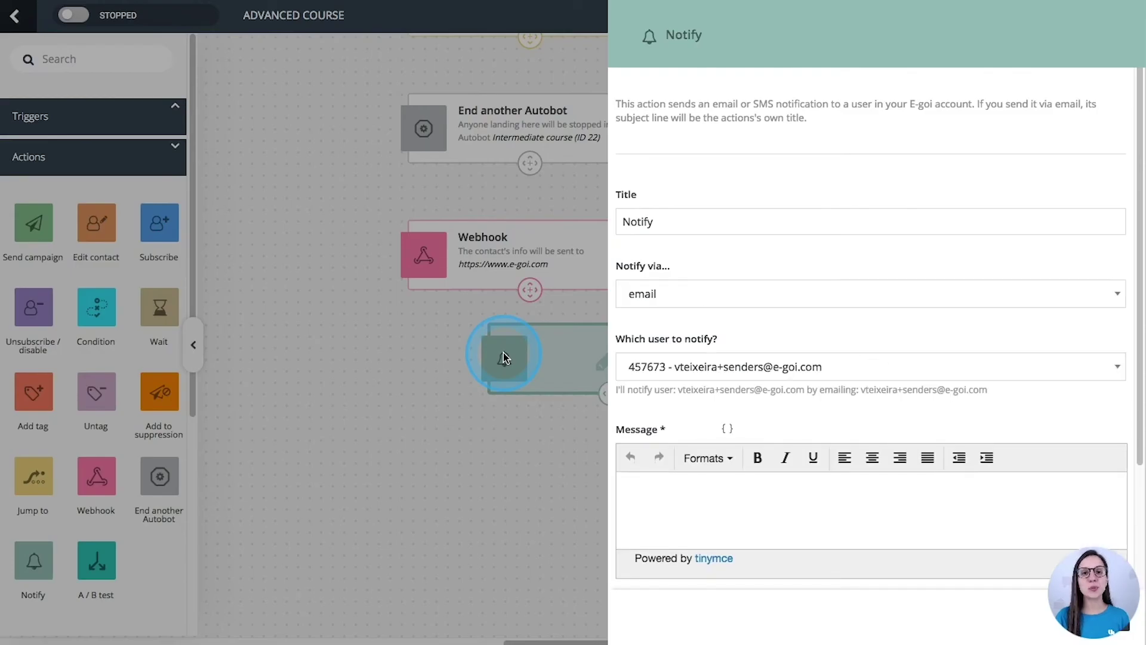
pyautogui.click(760, 295)
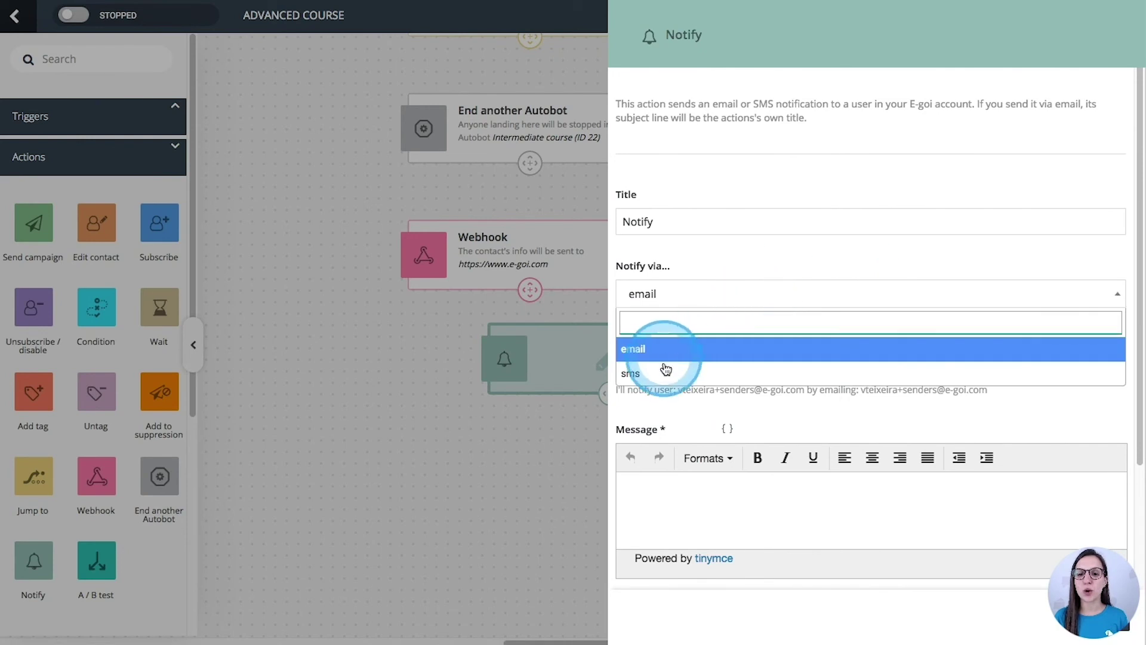
pyautogui.click(750, 267)
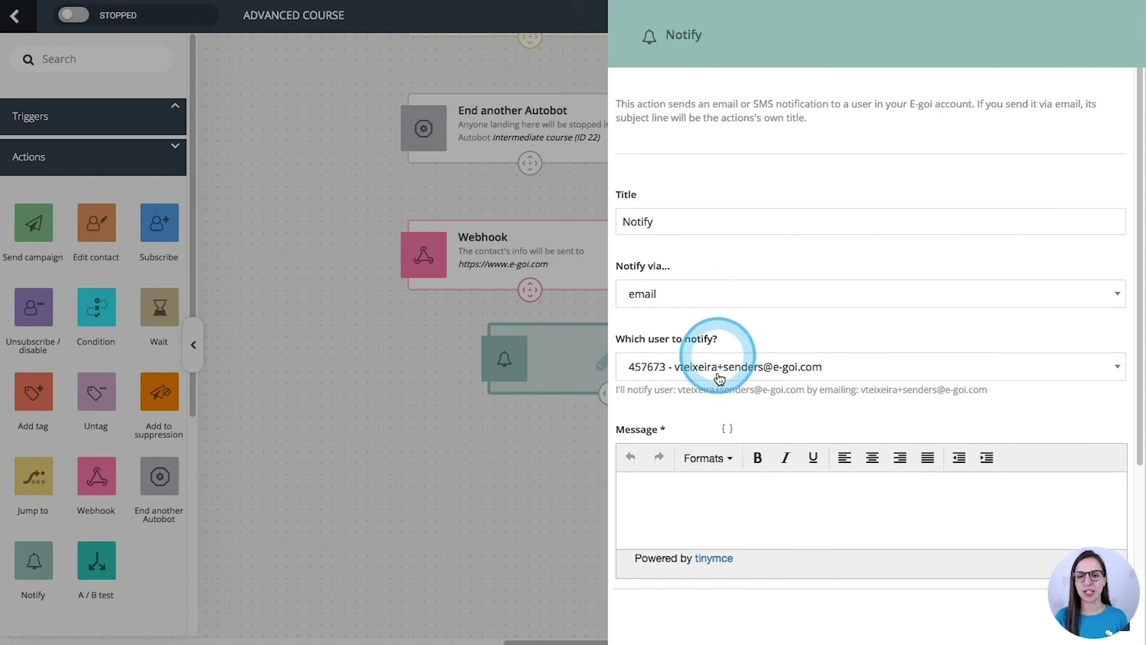
# Step: Notify the first listed user with the message 'Hello! Please email this contact.'
pyautogui.click(684, 367)
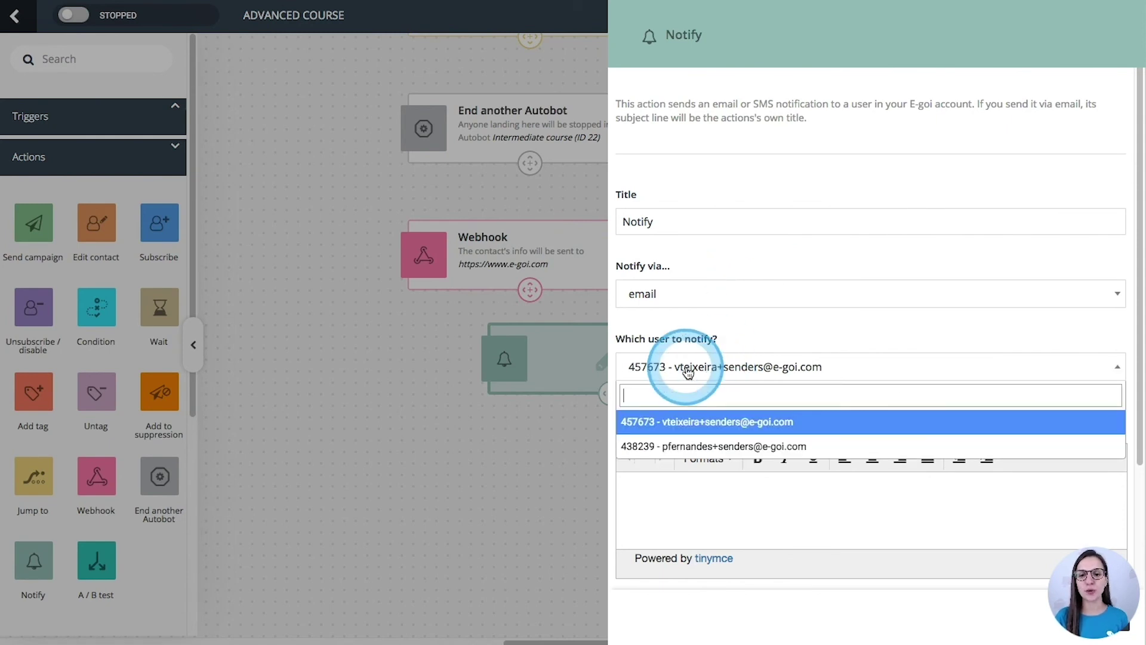
pyautogui.click(683, 421)
pyautogui.click(685, 517)
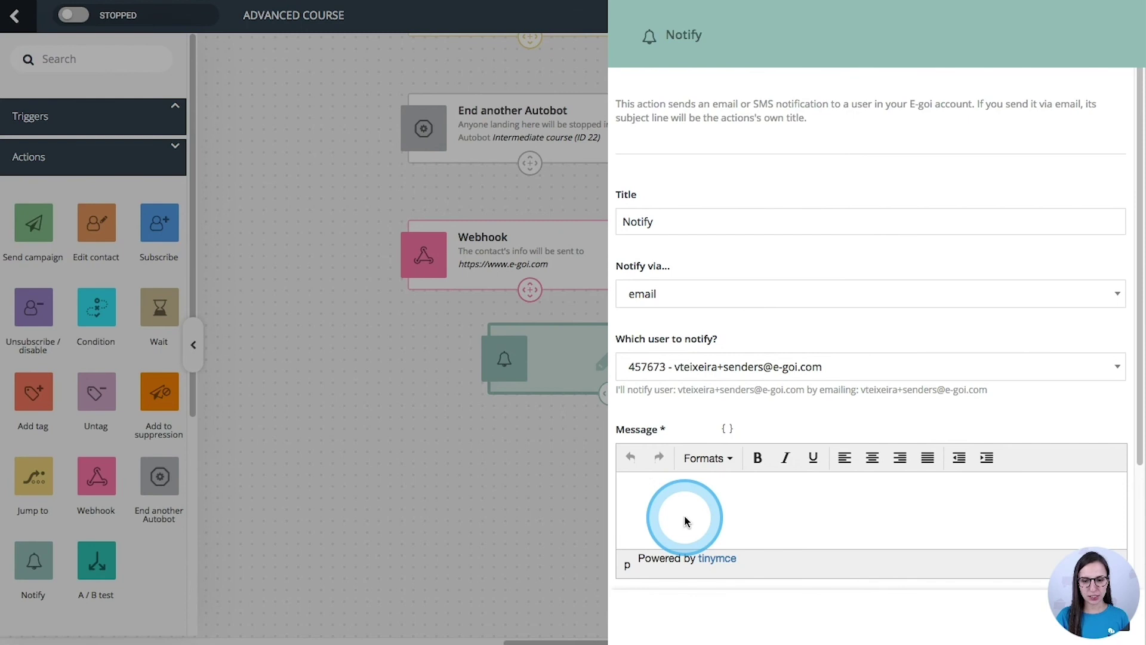
pyautogui.write('Hello!')
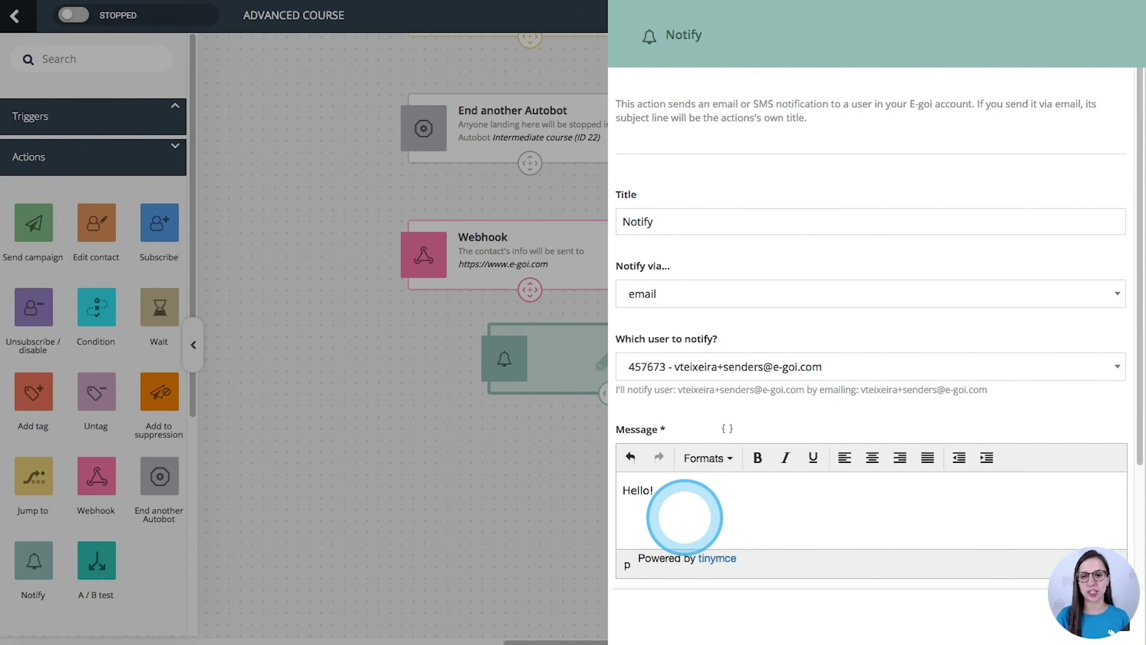
pyautogui.click(1054, 528)
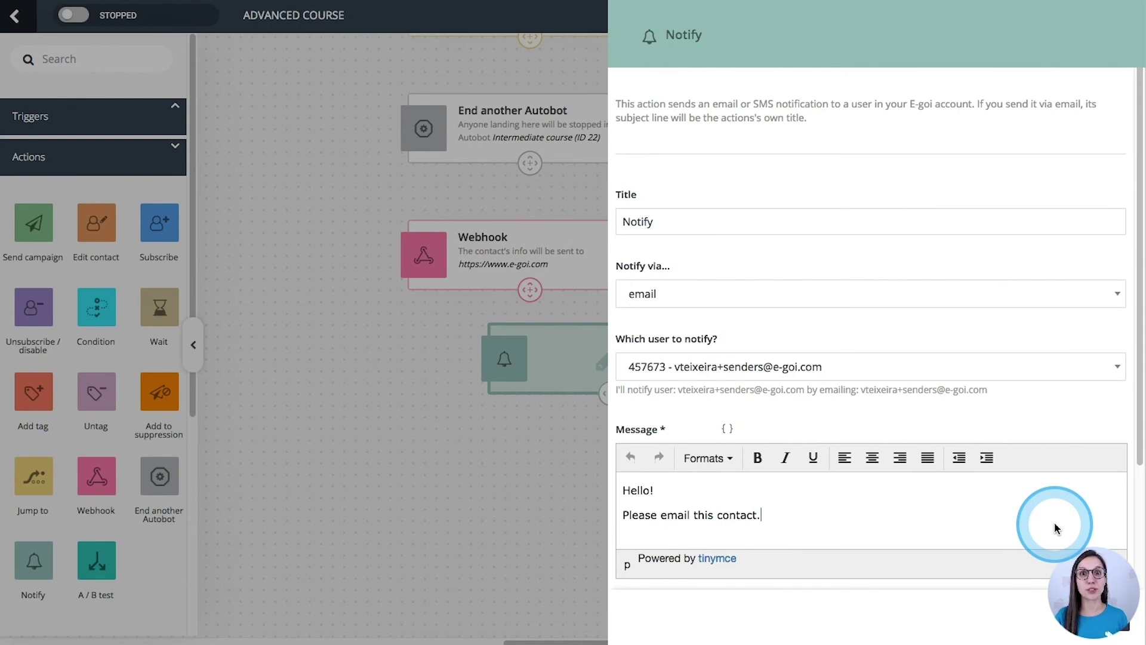
pyautogui.click(788, 520)
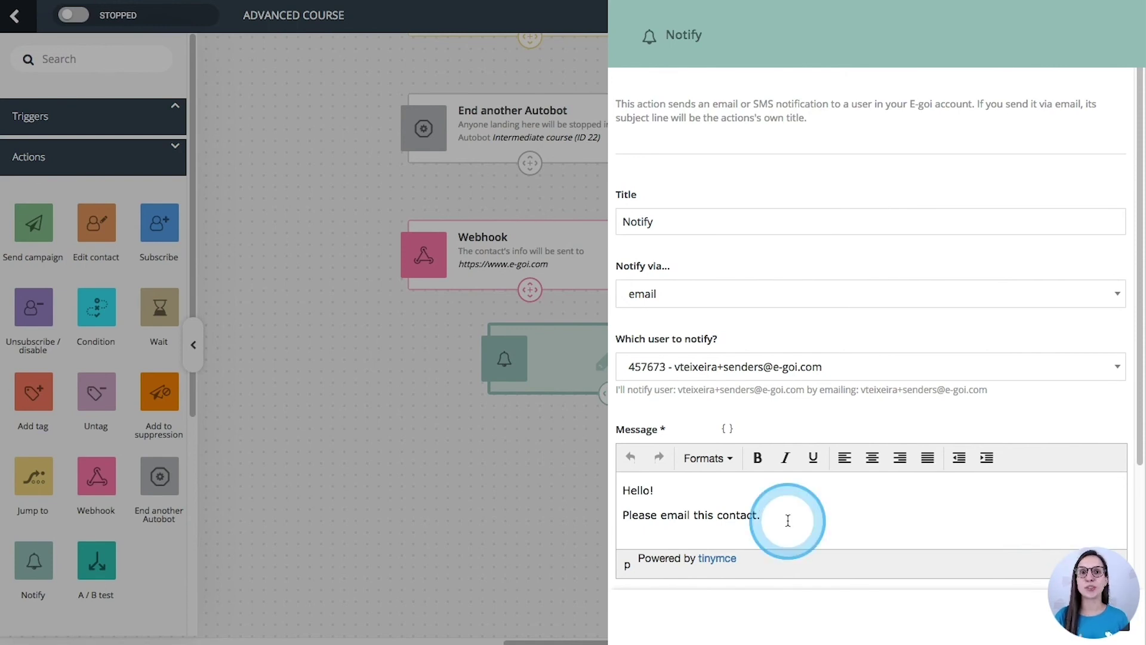
# Step: Finish the Notify settings and add an A/B test action below it
pyautogui.click(418, 526)
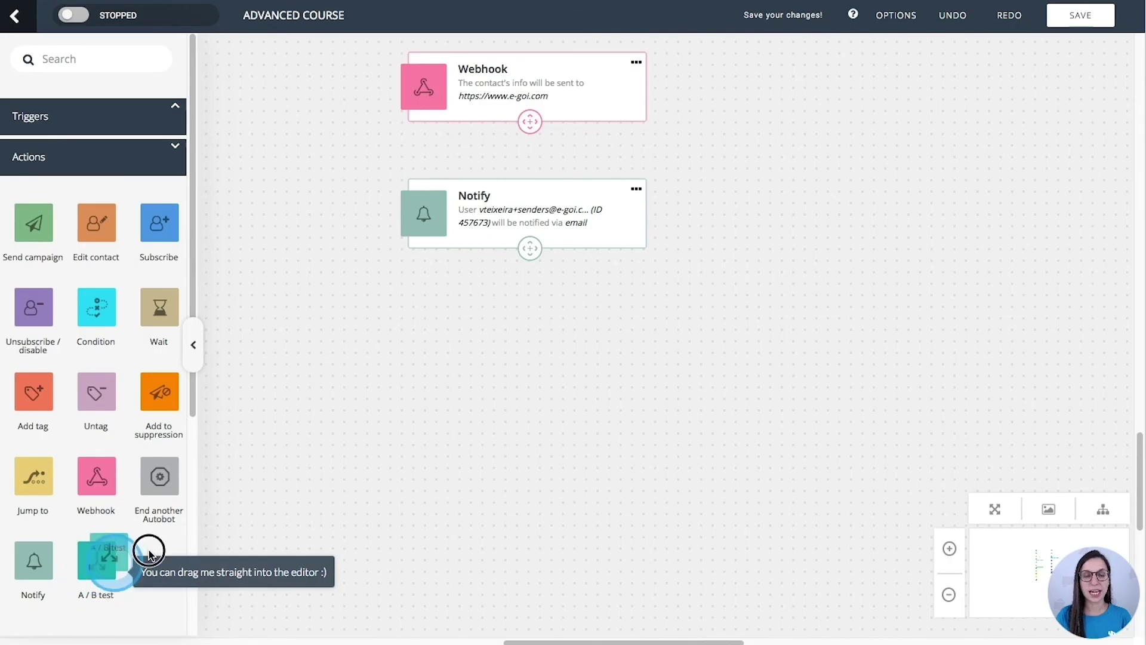
pyautogui.moveTo(104, 558); pyautogui.dragTo(412, 406)
pyautogui.click(761, 330)
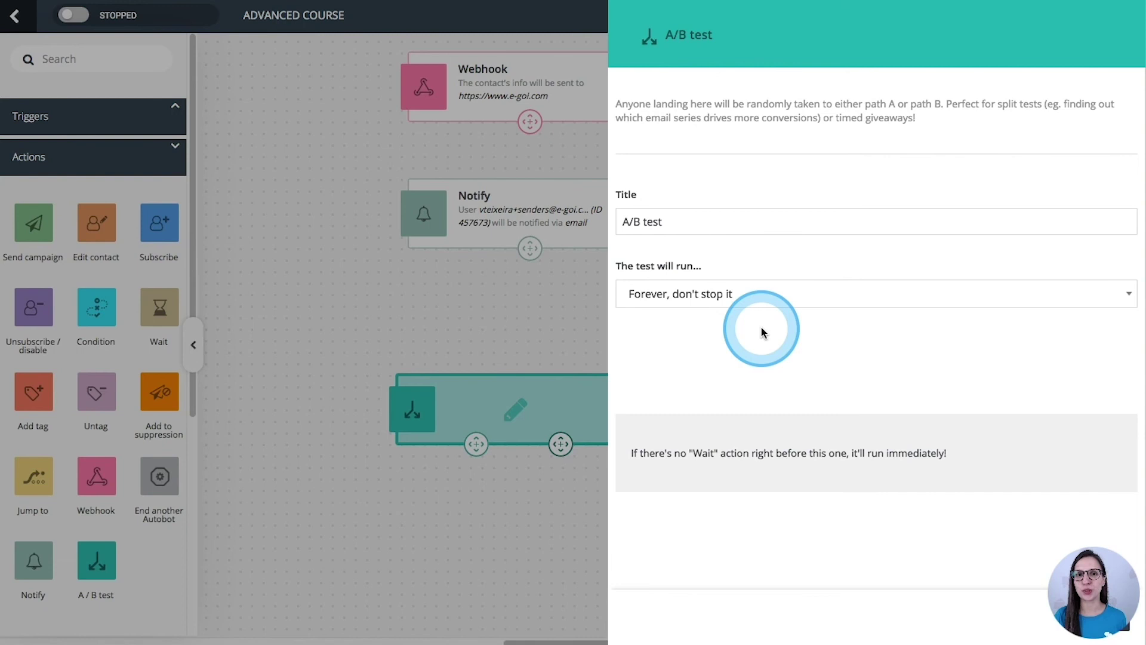
pyautogui.click(438, 398)
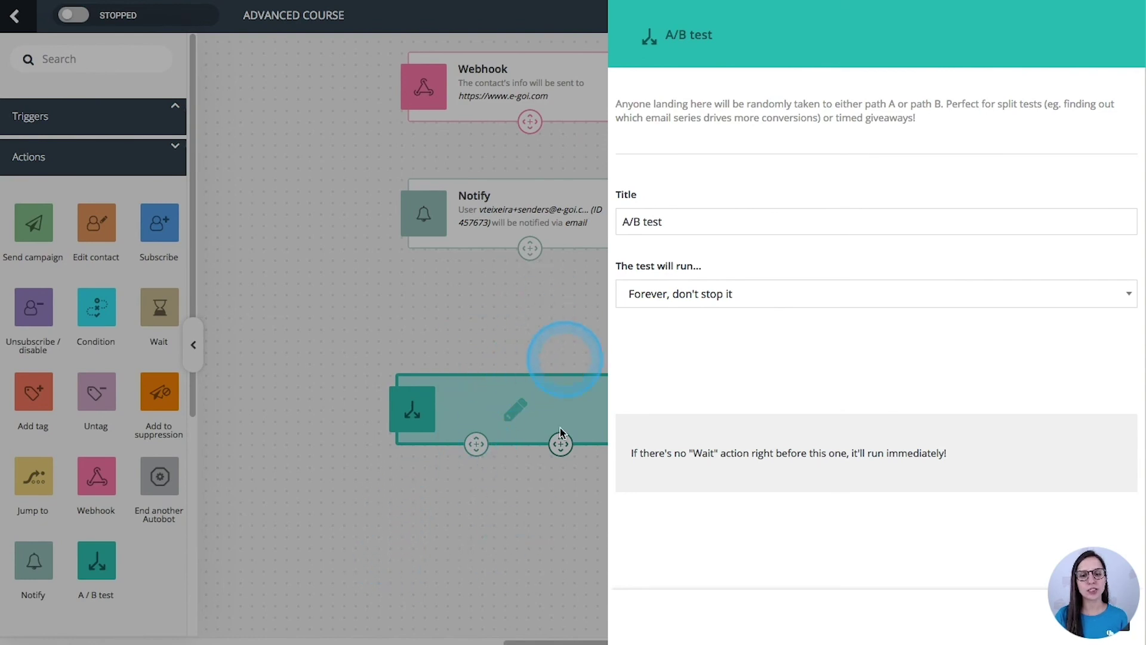
# Step: Set the A/B test to run until a number of contacts is split, raising the contact count
pyautogui.click(757, 293)
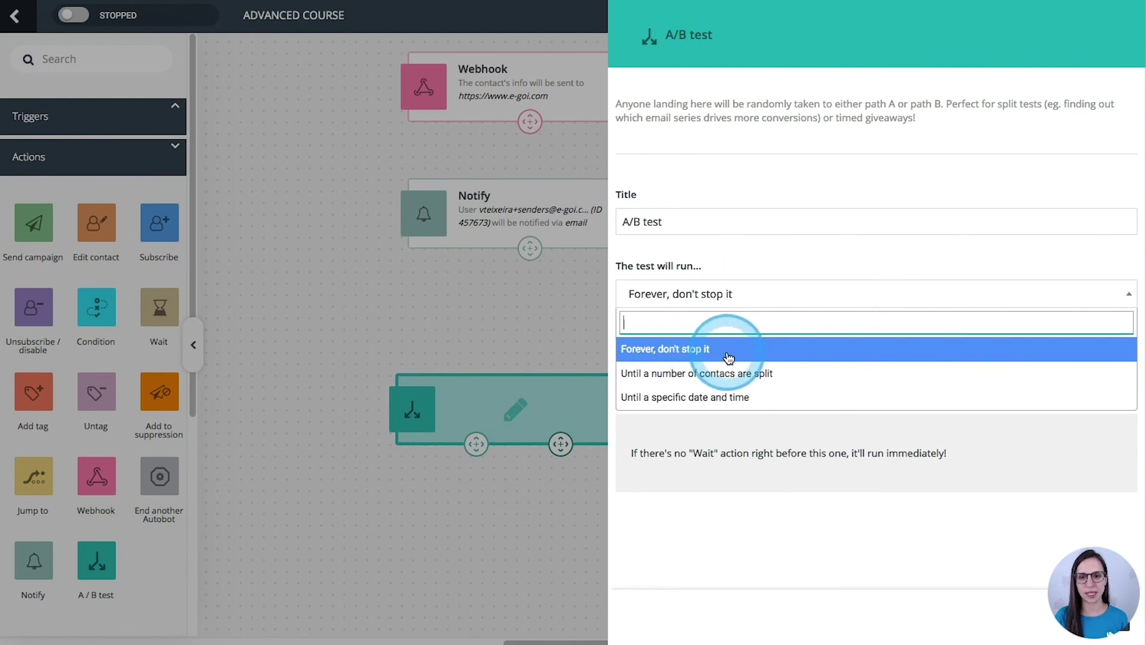
pyautogui.click(755, 378)
pyautogui.click(1114, 366)
pyautogui.click(1115, 366)
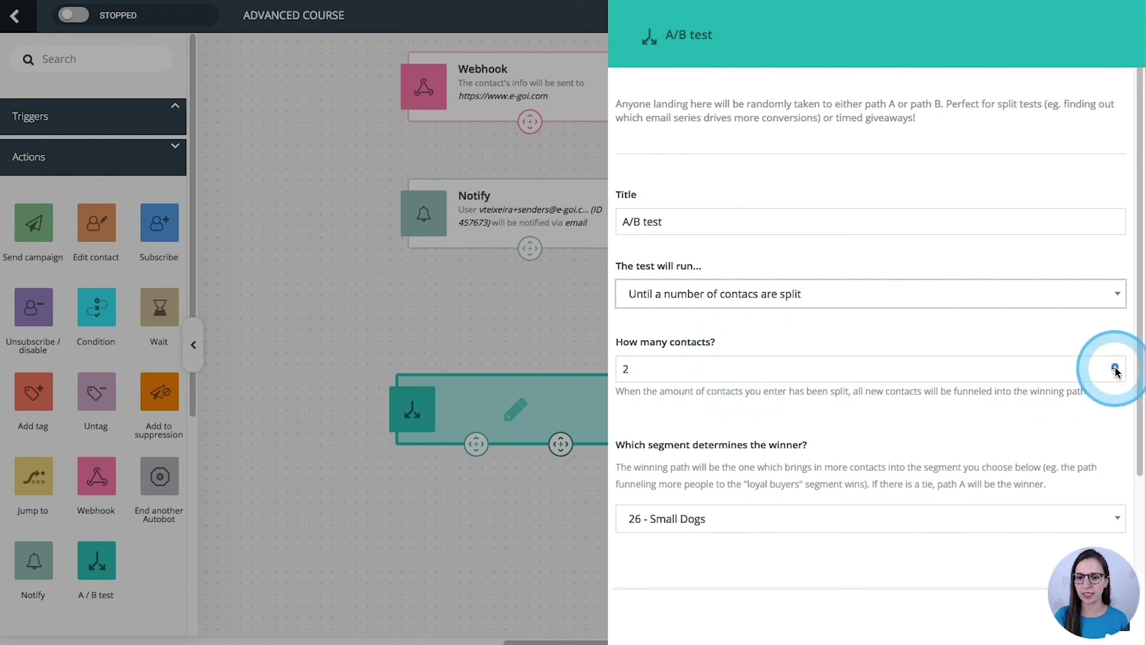
pyautogui.click(1115, 366)
pyautogui.click(1115, 366)
pyautogui.click(680, 308)
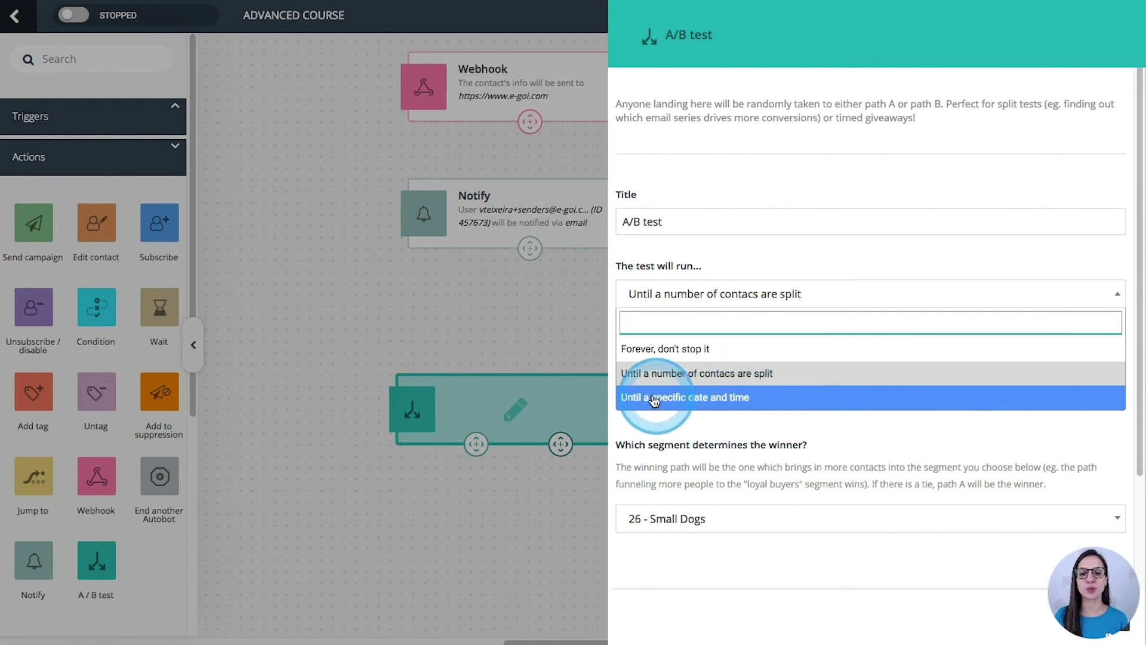
pyautogui.click(697, 399)
pyautogui.scroll(-3, 680, 298)
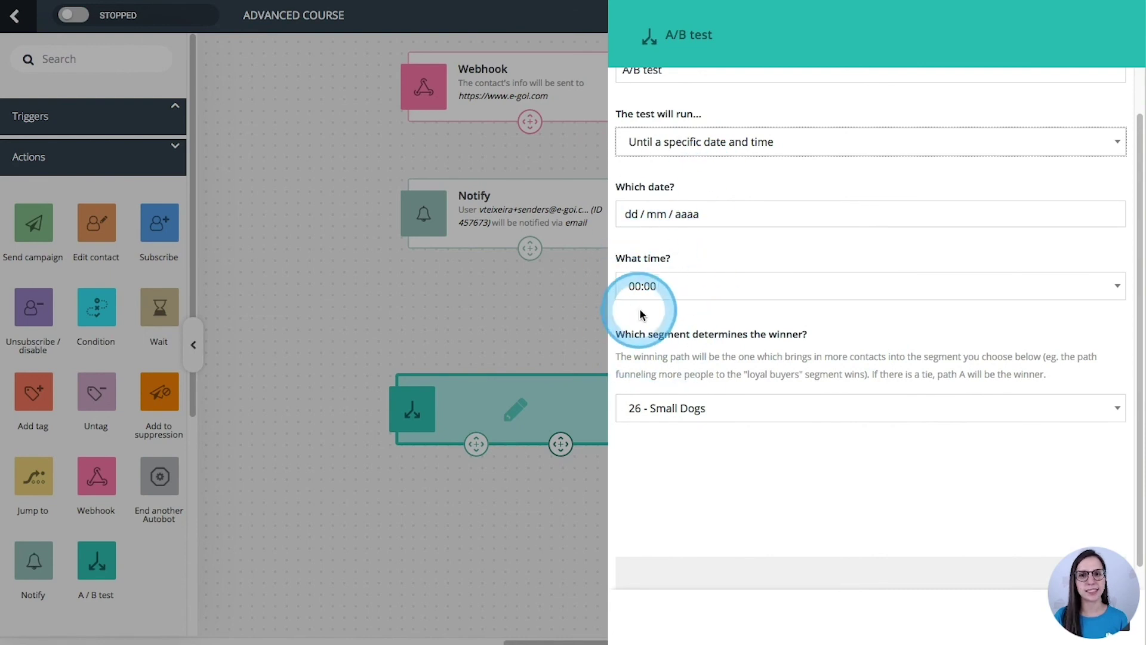
pyautogui.scroll(1, 657, 374)
pyautogui.click(783, 171)
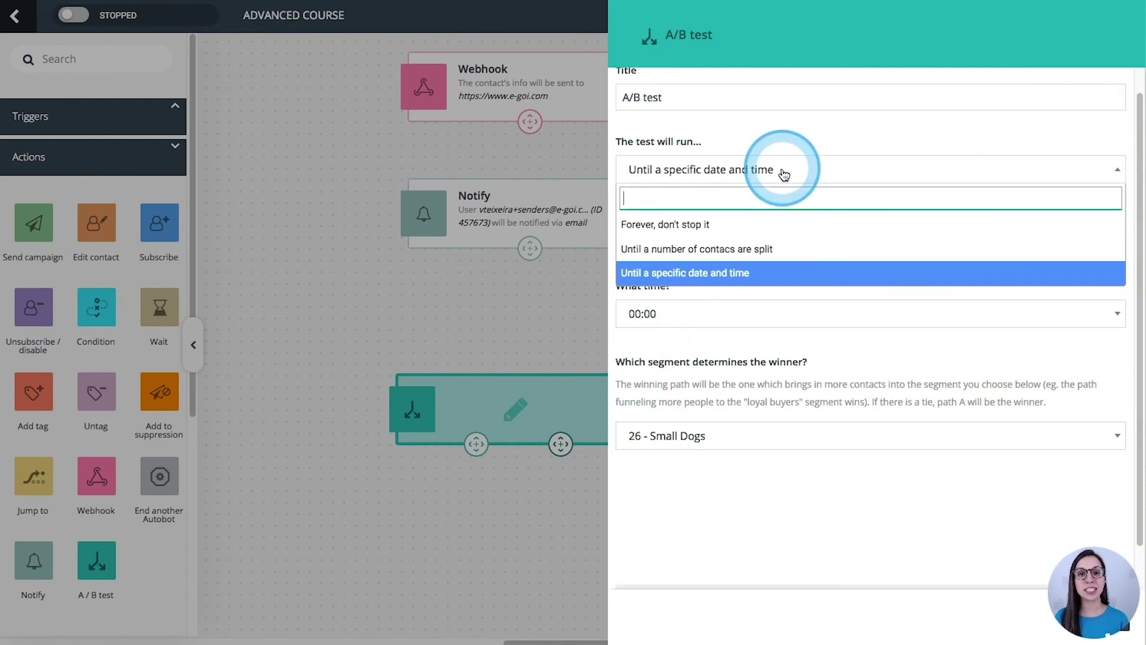
pyautogui.click(769, 256)
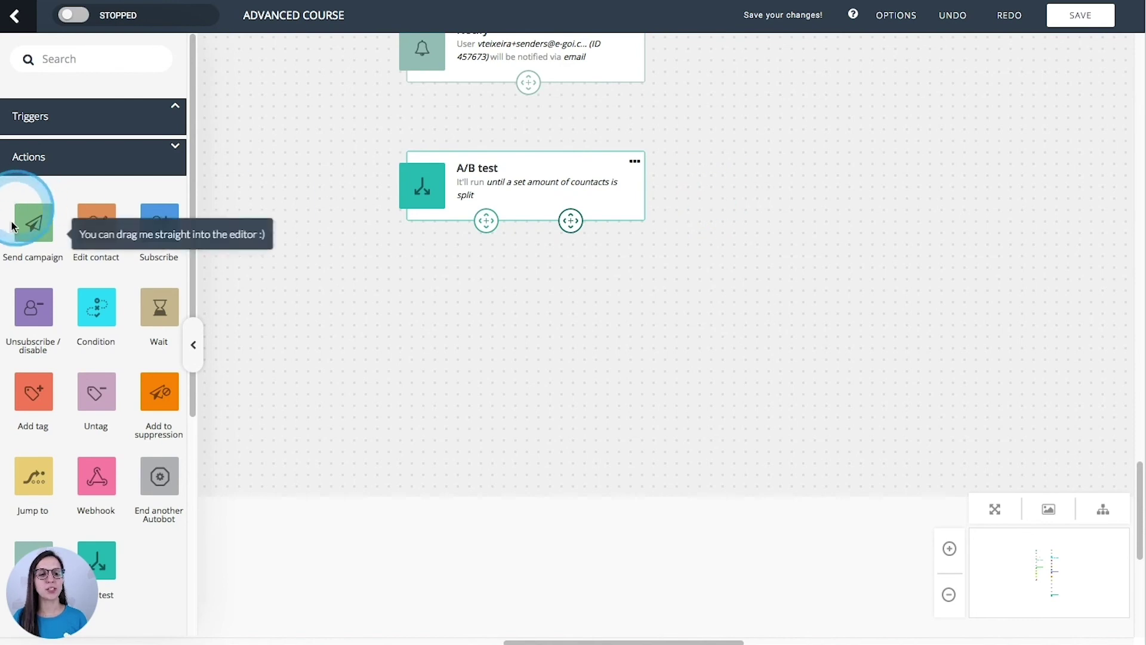
# Step: Place a Send campaign node under the A/B test with an Add tag node beneath it
pyautogui.moveTo(33, 224); pyautogui.dragTo(419, 348)
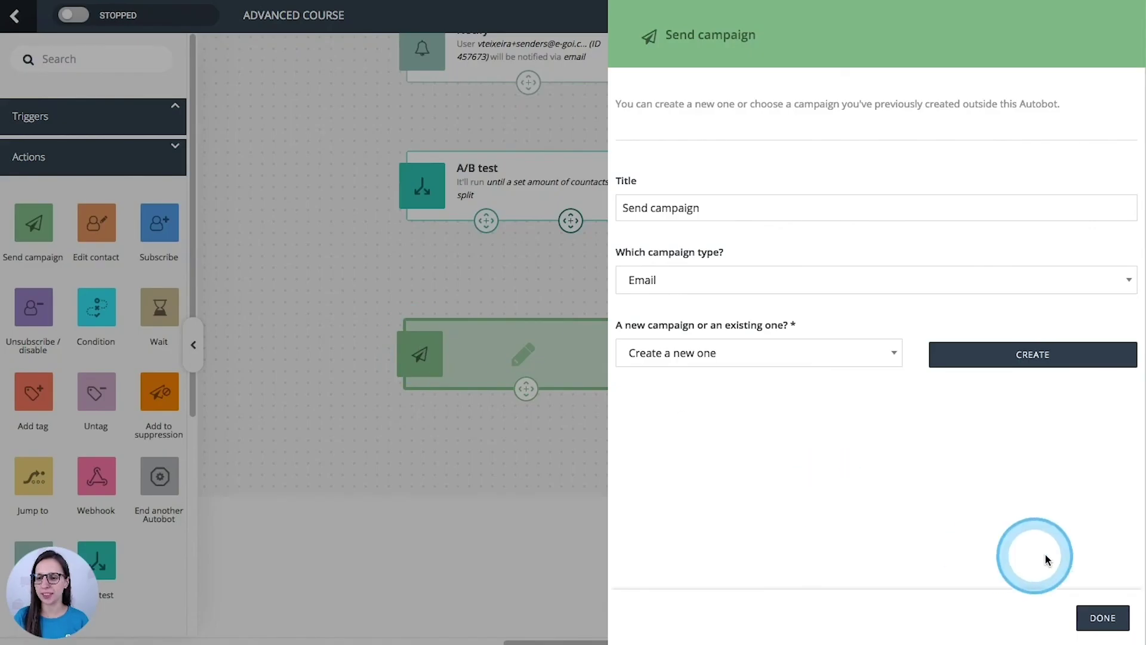
pyautogui.click(1103, 618)
pyautogui.moveTo(546, 346); pyautogui.dragTo(409, 316)
pyautogui.scroll(-2, 417, 350)
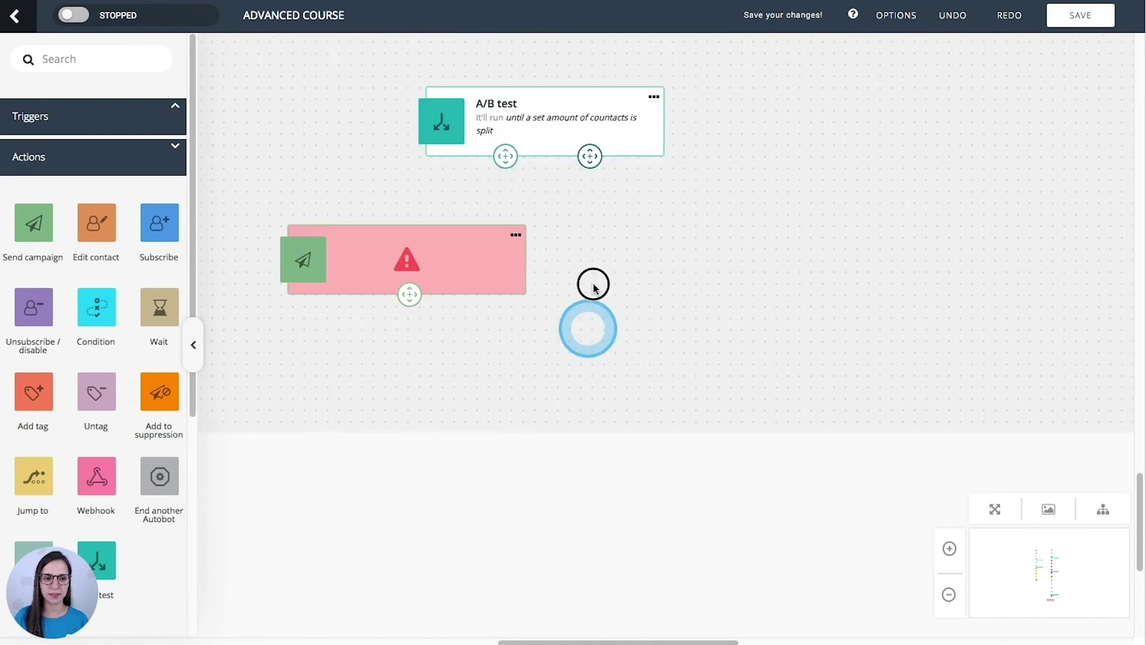
pyautogui.moveTo(33, 391); pyautogui.dragTo(385, 331)
pyautogui.click(1102, 618)
pyautogui.moveTo(540, 343); pyautogui.dragTo(482, 312)
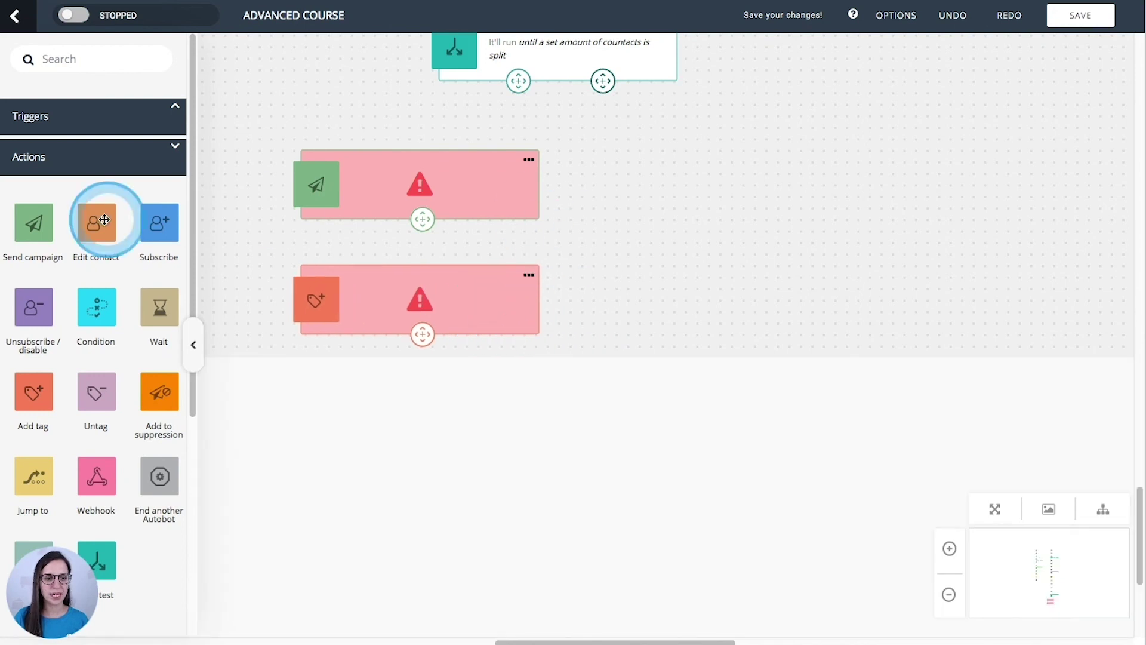
# Step: Add a 1-minute Wait under Add tag, then an SMS Send campaign below the Wait
pyautogui.moveTo(160, 307); pyautogui.dragTo(427, 332)
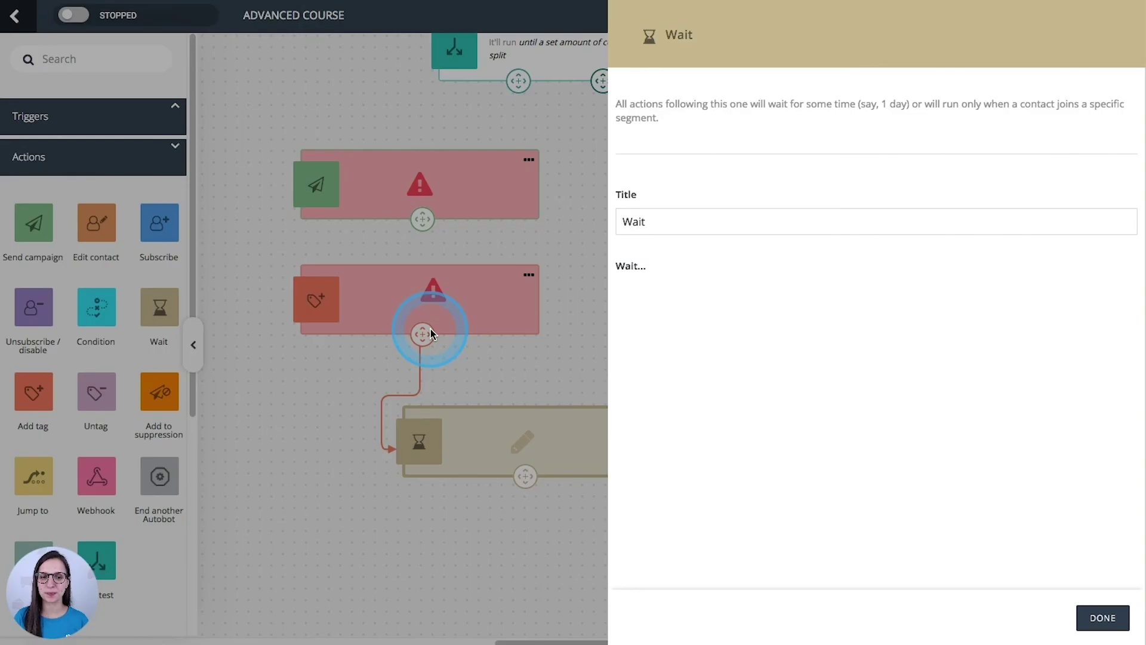
pyautogui.click(1102, 619)
pyautogui.moveTo(525, 478); pyautogui.dragTo(461, 417)
pyautogui.moveTo(710, 480); pyautogui.dragTo(689, 460)
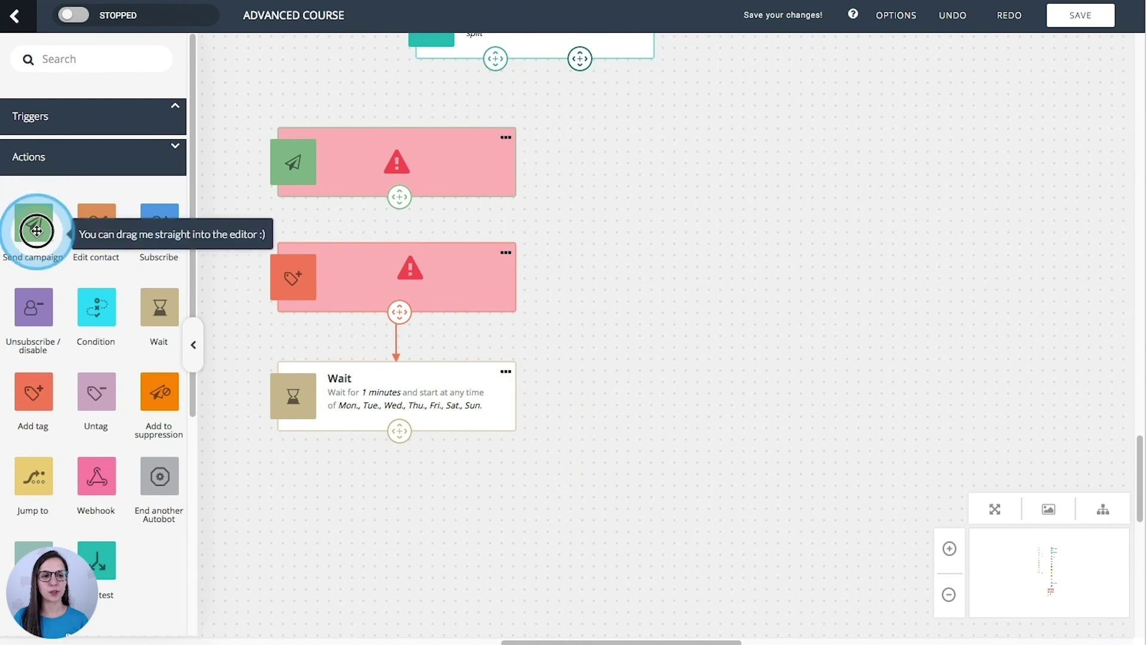
pyautogui.moveTo(37, 231); pyautogui.dragTo(448, 557)
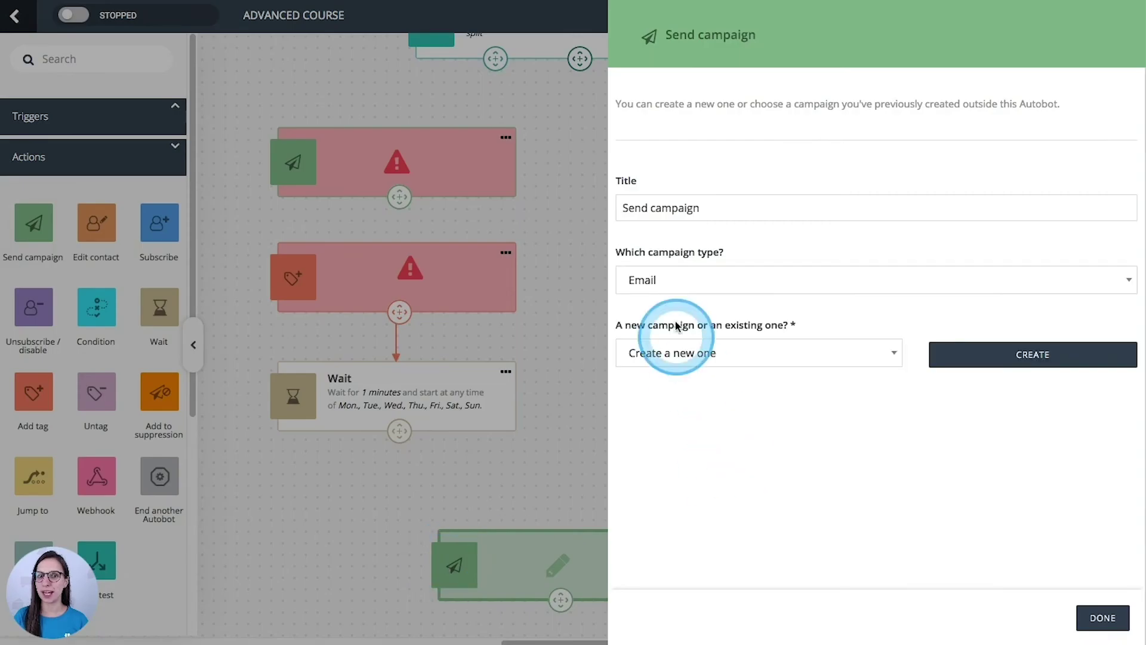
pyautogui.click(677, 282)
pyautogui.click(657, 358)
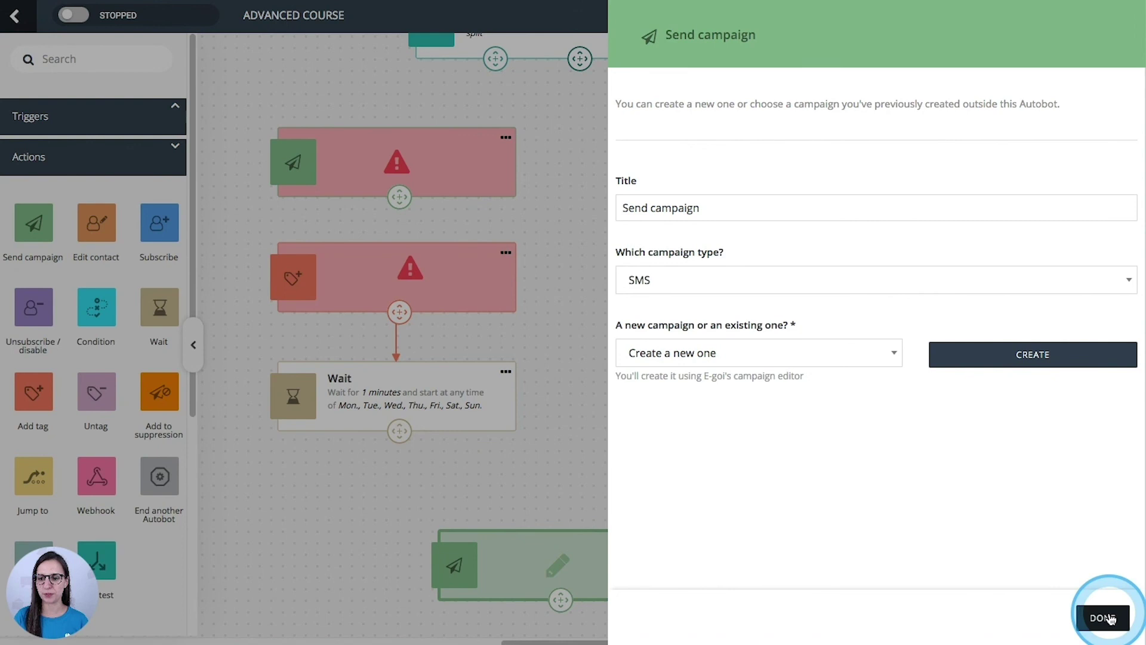
pyautogui.click(1111, 619)
pyautogui.moveTo(545, 563); pyautogui.dragTo(444, 511)
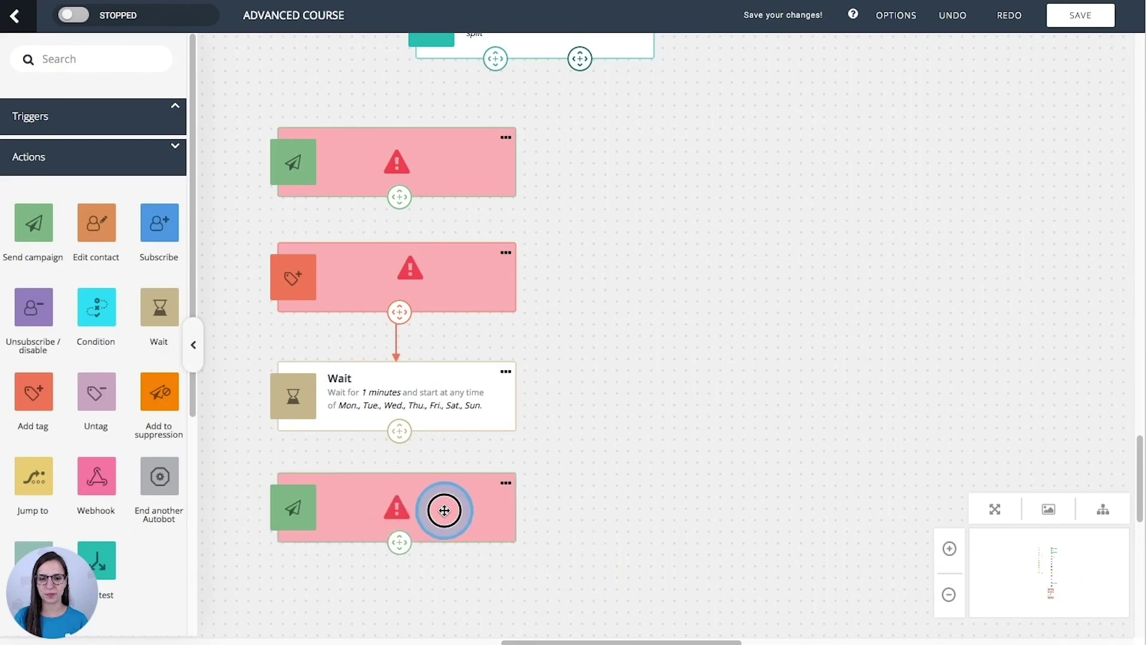
# Step: Link Wait to the SMS send, the first send to Add tag, and path A to the first send
pyautogui.moveTo(400, 431); pyautogui.dragTo(395, 478)
pyautogui.moveTo(399, 197); pyautogui.dragTo(396, 253)
pyautogui.click(519, 142)
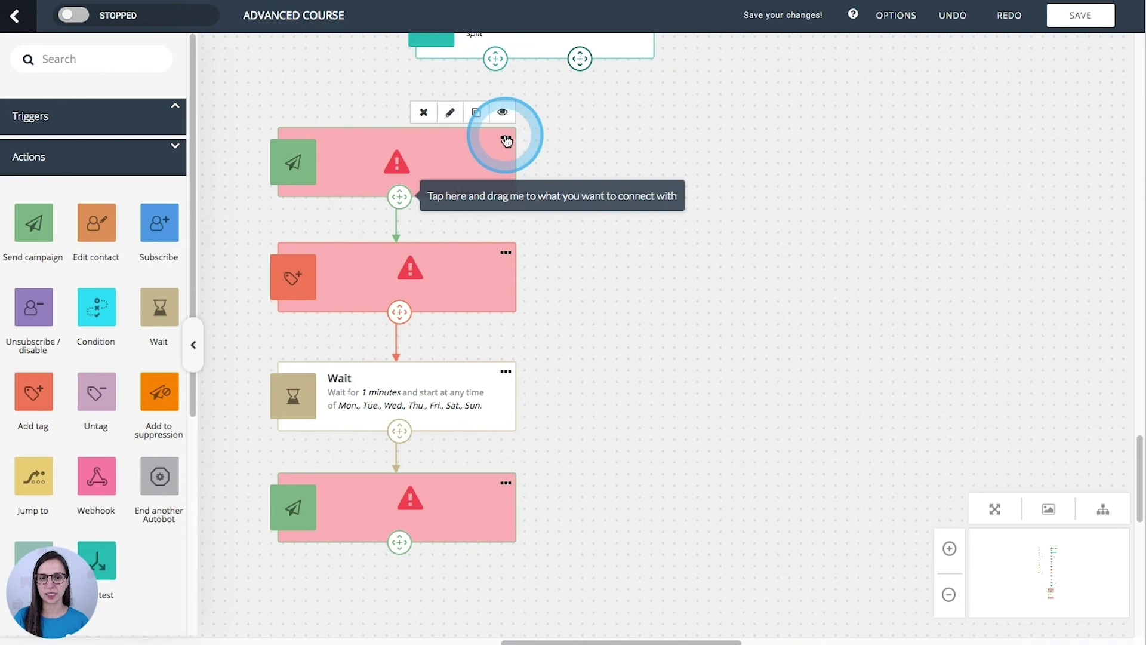
pyautogui.click(450, 113)
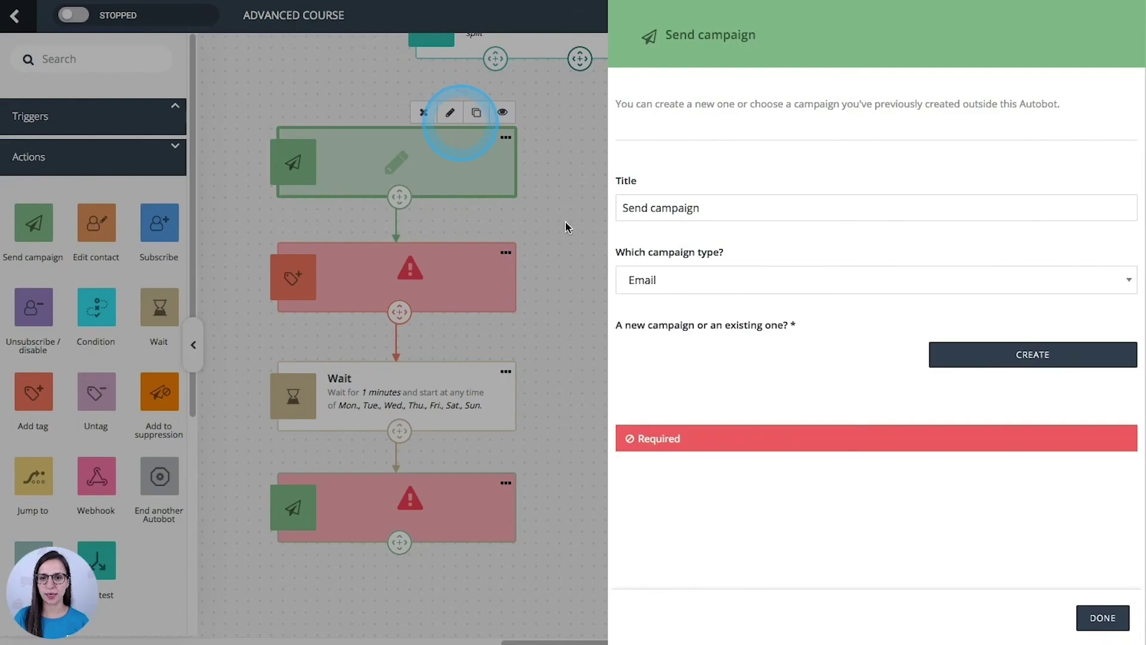
pyautogui.click(1102, 619)
pyautogui.scroll(3, 786, 307)
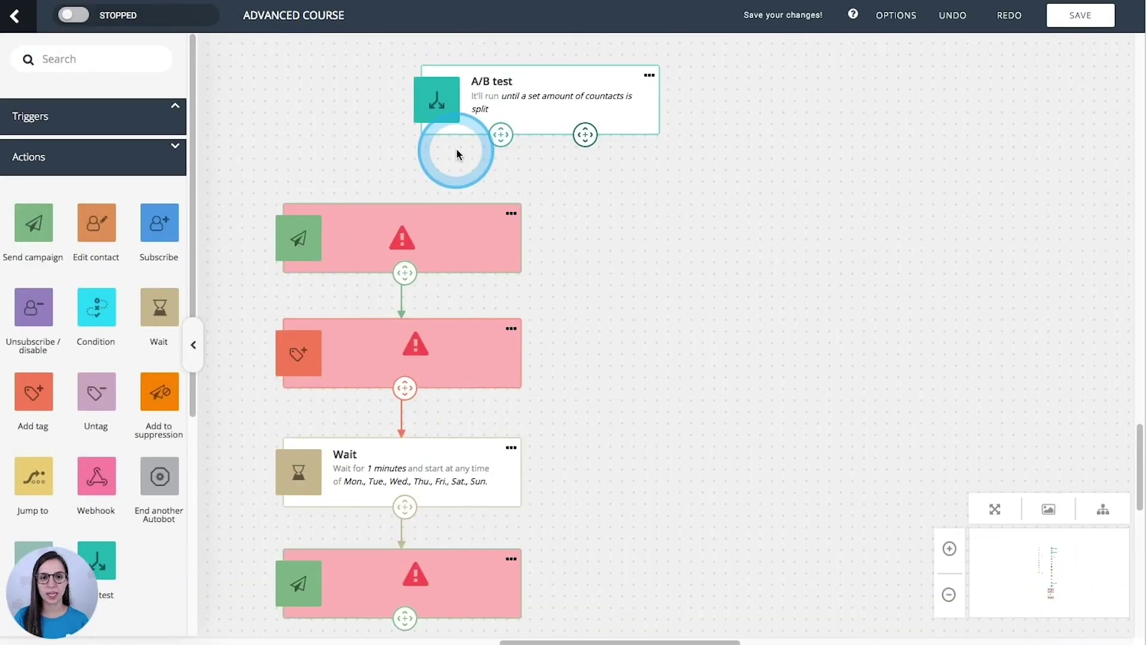
pyautogui.moveTo(500, 134); pyautogui.dragTo(422, 230)
pyautogui.click(694, 301)
# Step: Add a 1-minute Wait step to the right of path A
pyautogui.moveTo(686, 289); pyautogui.dragTo(643, 278)
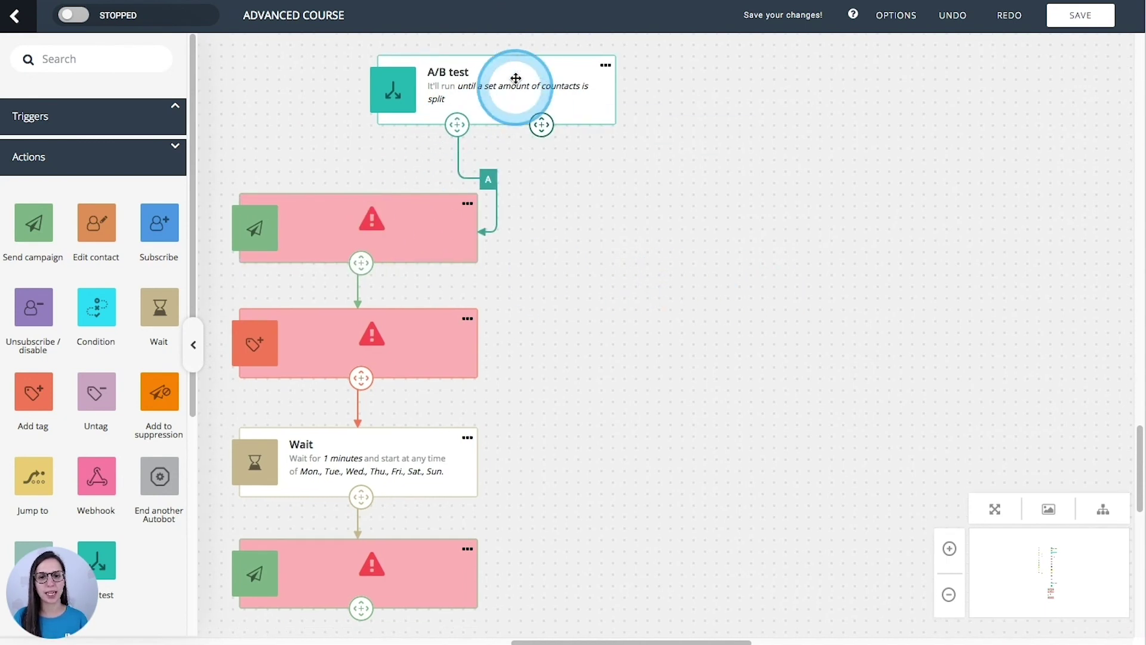
pyautogui.moveTo(702, 336); pyautogui.dragTo(704, 297)
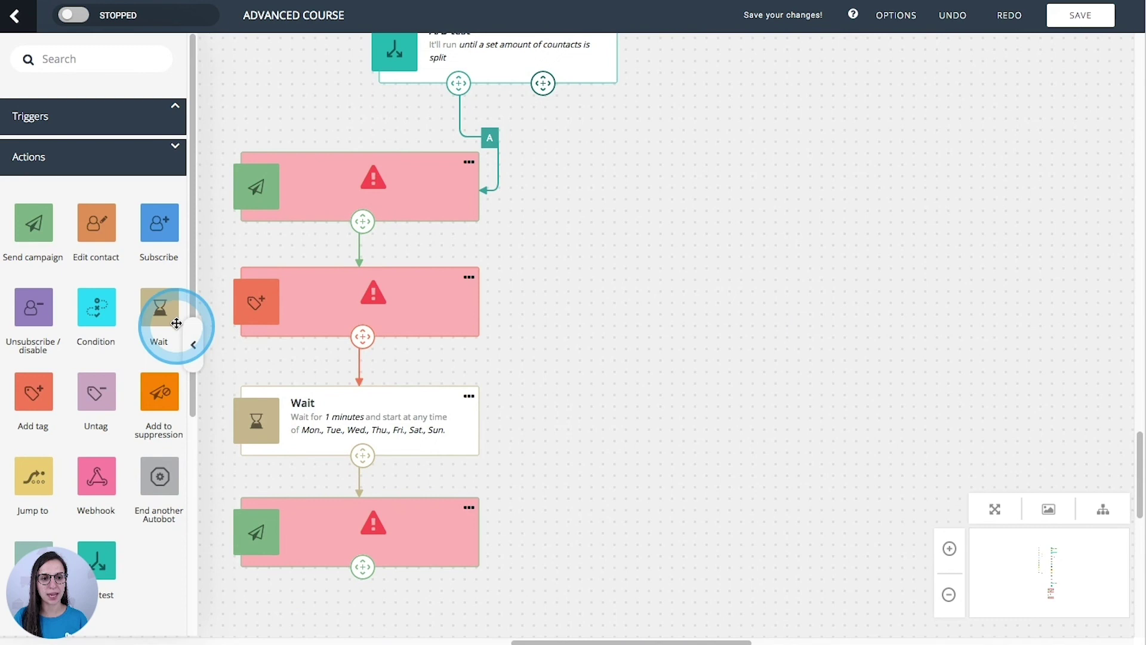
pyautogui.moveTo(159, 308); pyautogui.dragTo(706, 156)
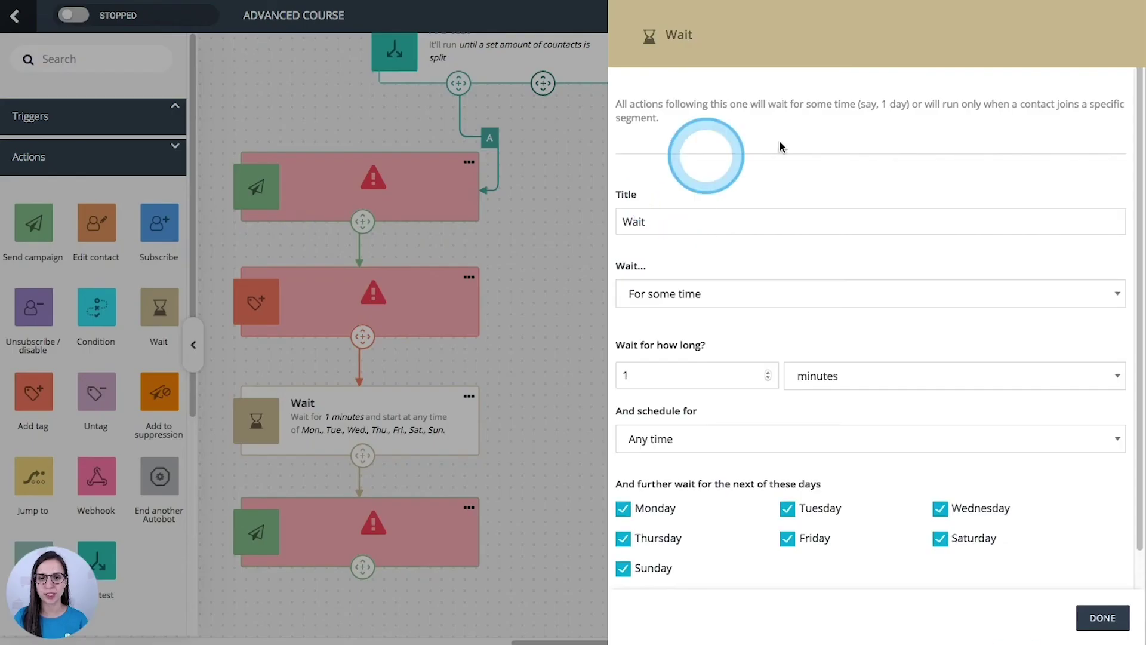
pyautogui.click(1086, 624)
pyautogui.moveTo(660, 192); pyautogui.dragTo(612, 173)
# Step: Add an SMS Send campaign step under the right-hand Wait
pyautogui.moveTo(33, 224); pyautogui.dragTo(770, 301)
pyautogui.click(834, 278)
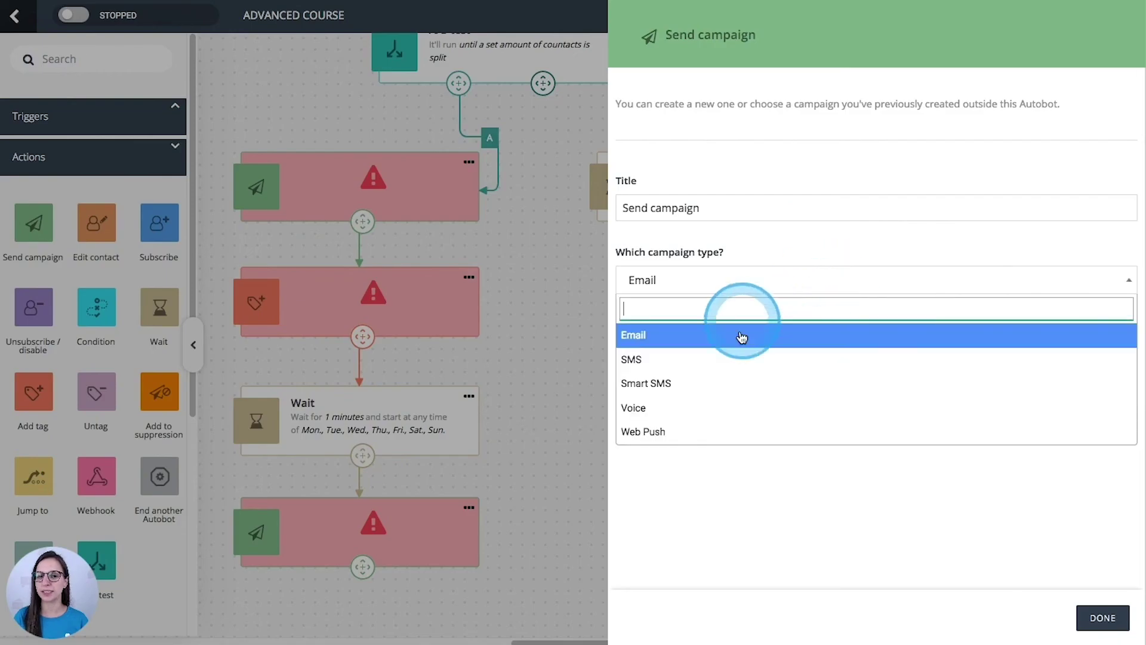
pyautogui.click(740, 360)
pyautogui.click(1114, 621)
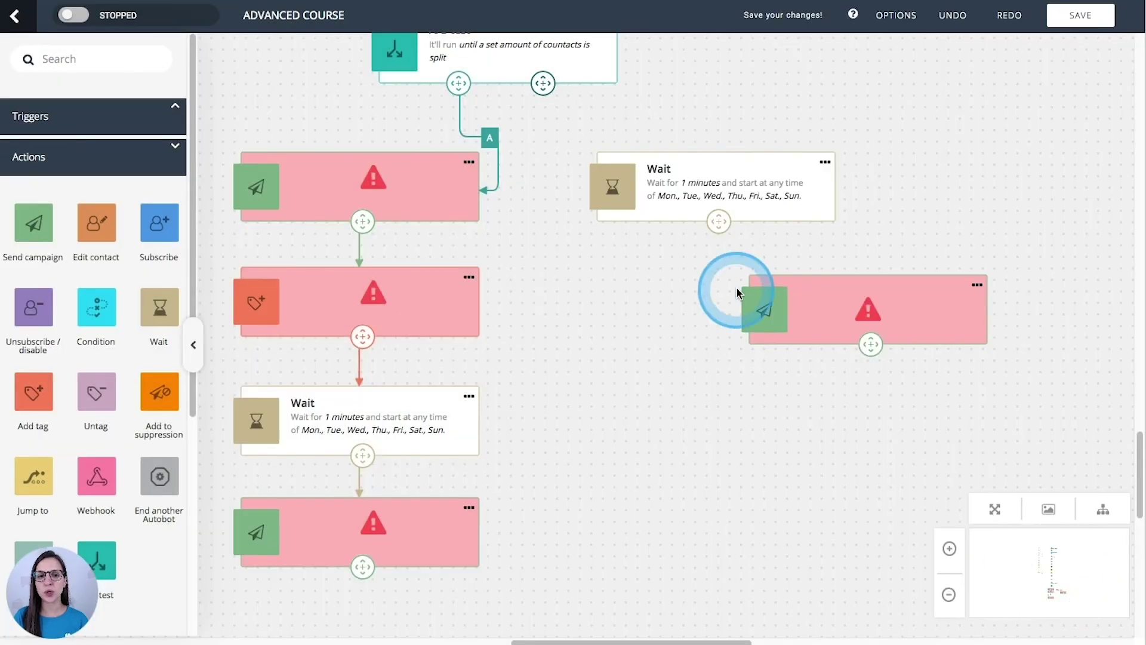
pyautogui.moveTo(819, 310); pyautogui.dragTo(670, 302)
pyautogui.click(802, 375)
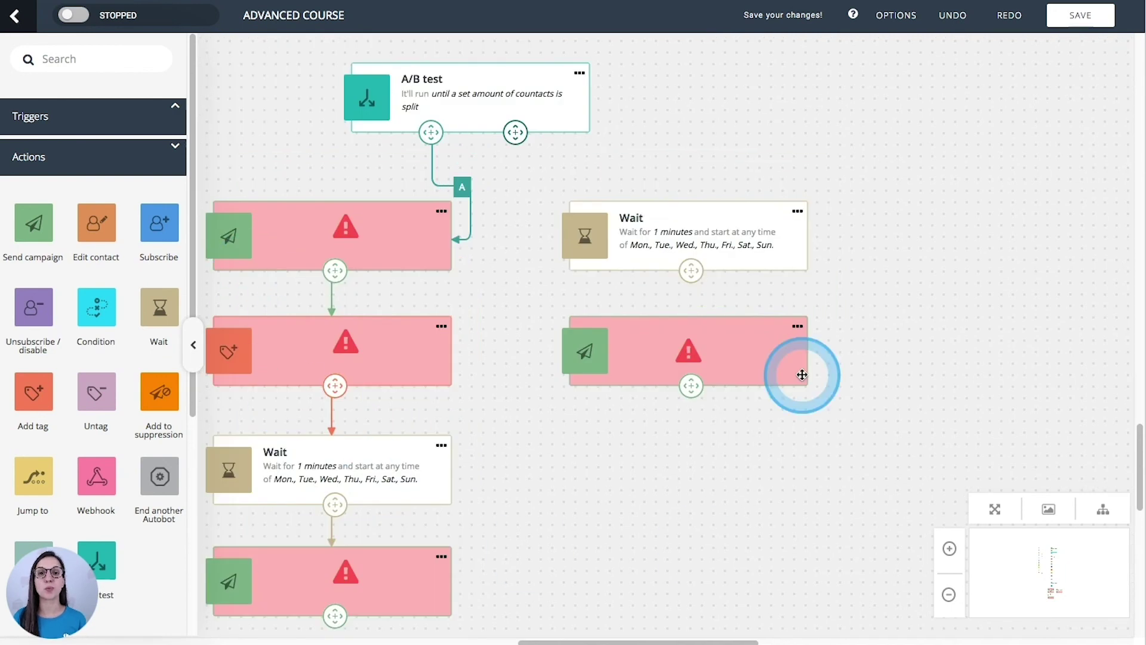
# Step: Connect path B of the A/B test to the Wait, and the Wait to the SMS send
pyautogui.moveTo(516, 132); pyautogui.dragTo(704, 222)
pyautogui.moveTo(686, 264); pyautogui.dragTo(699, 349)
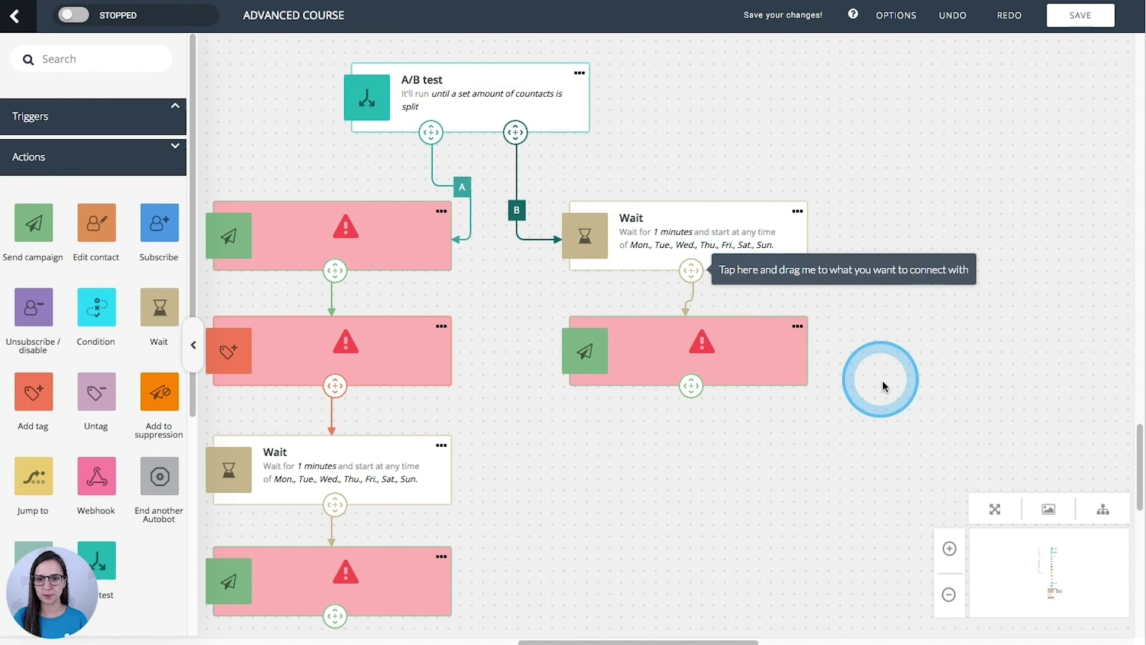
pyautogui.moveTo(883, 384); pyautogui.dragTo(896, 167)
pyautogui.scroll(-2, 836, 358)
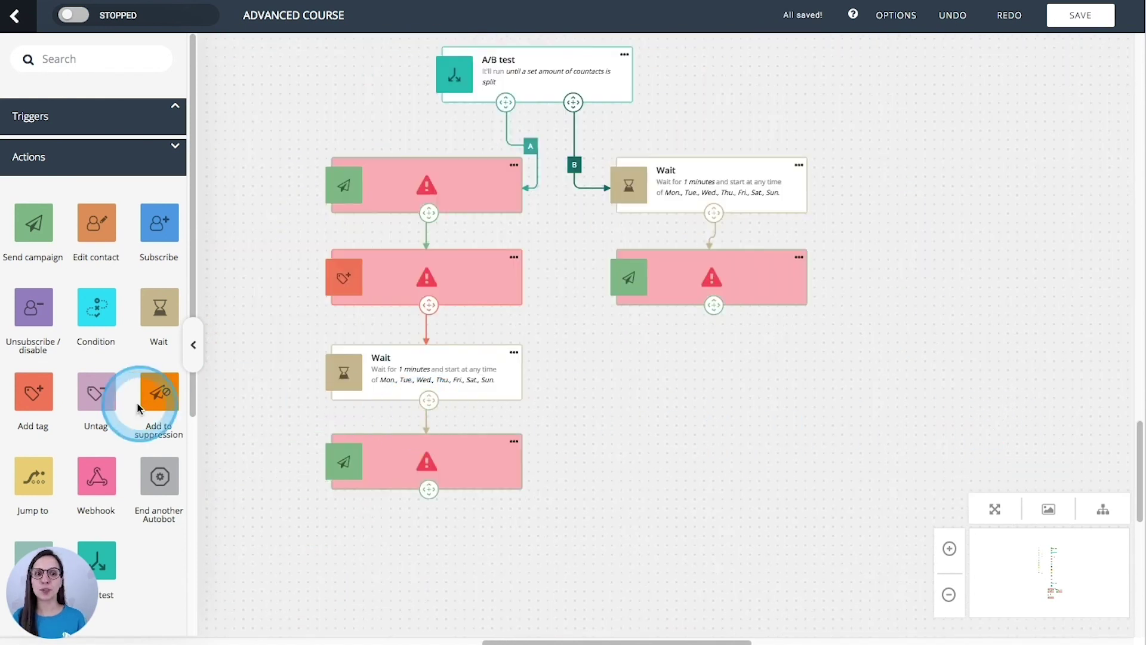
# Step: Add an Add tag step using the tag 1 - Curso Avançado
pyautogui.moveTo(35, 397); pyautogui.dragTo(400, 469)
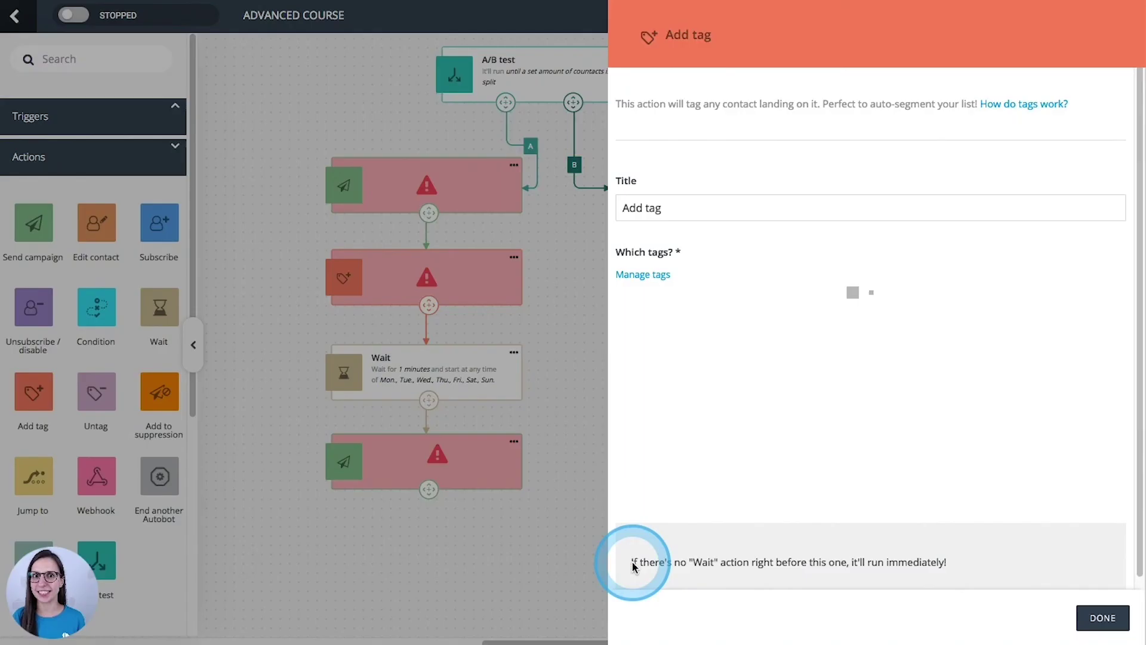
pyautogui.click(720, 281)
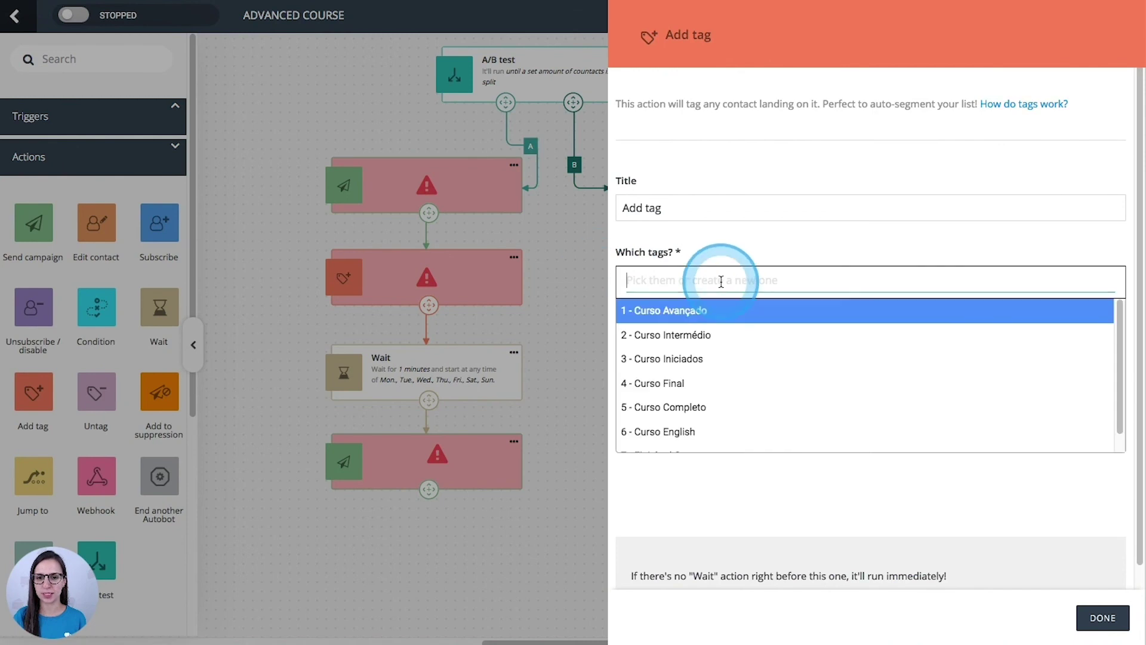
pyautogui.click(669, 310)
pyautogui.click(1102, 618)
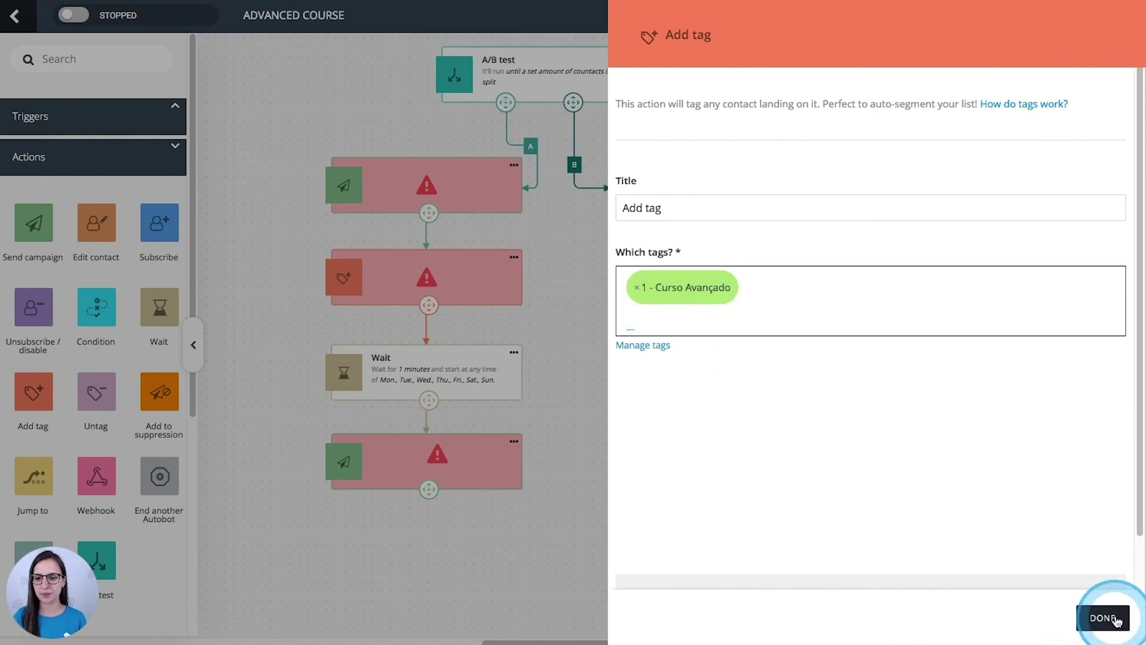
pyautogui.click(638, 490)
# Step: Move the Add tag step to the bottom and connect both final send steps into it
pyautogui.moveTo(755, 565); pyautogui.dragTo(577, 556)
pyautogui.moveTo(425, 489); pyautogui.dragTo(435, 560)
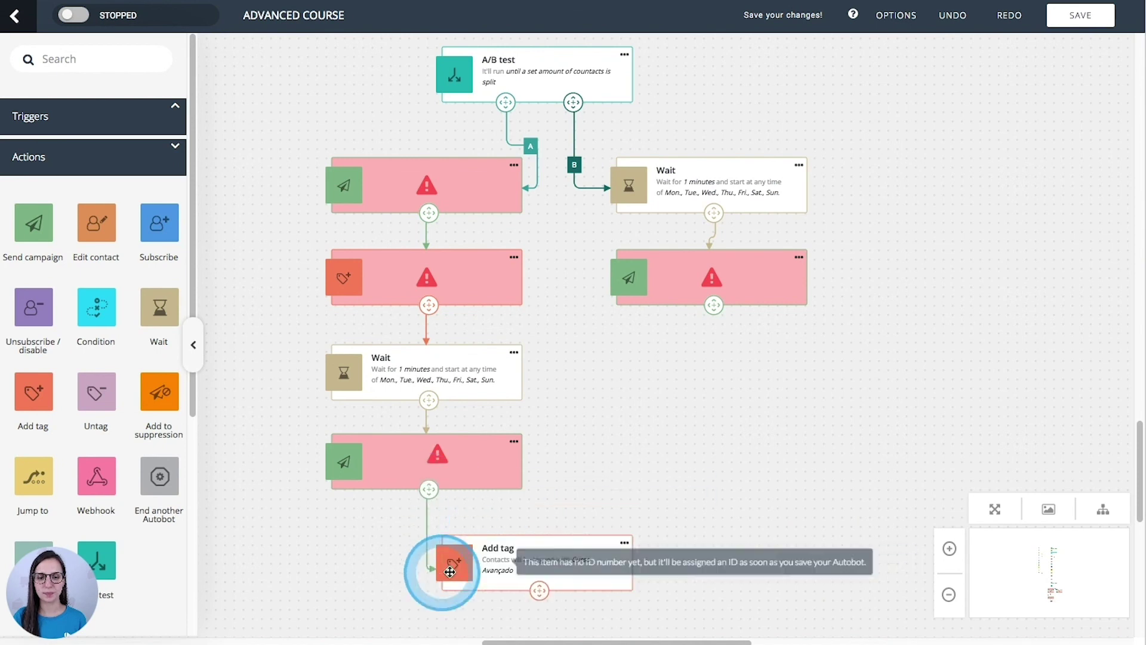
pyautogui.moveTo(714, 305); pyautogui.dragTo(630, 565)
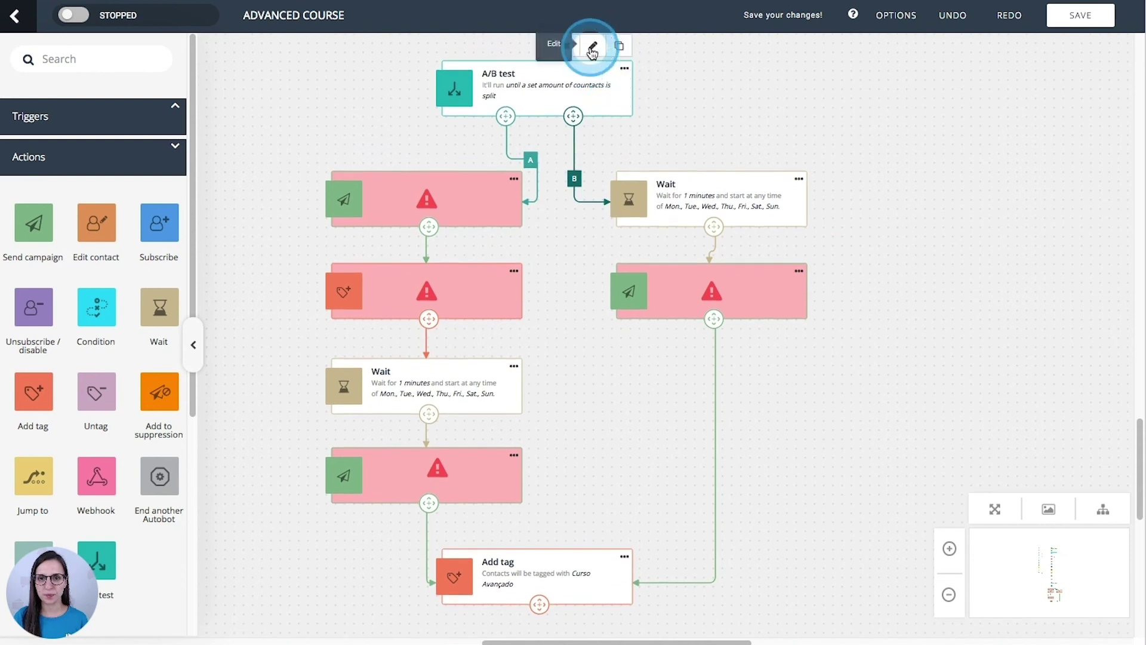
# Step: Make the A/B test end on 13/03/2020 at 03:00
pyautogui.click(593, 46)
pyautogui.click(671, 293)
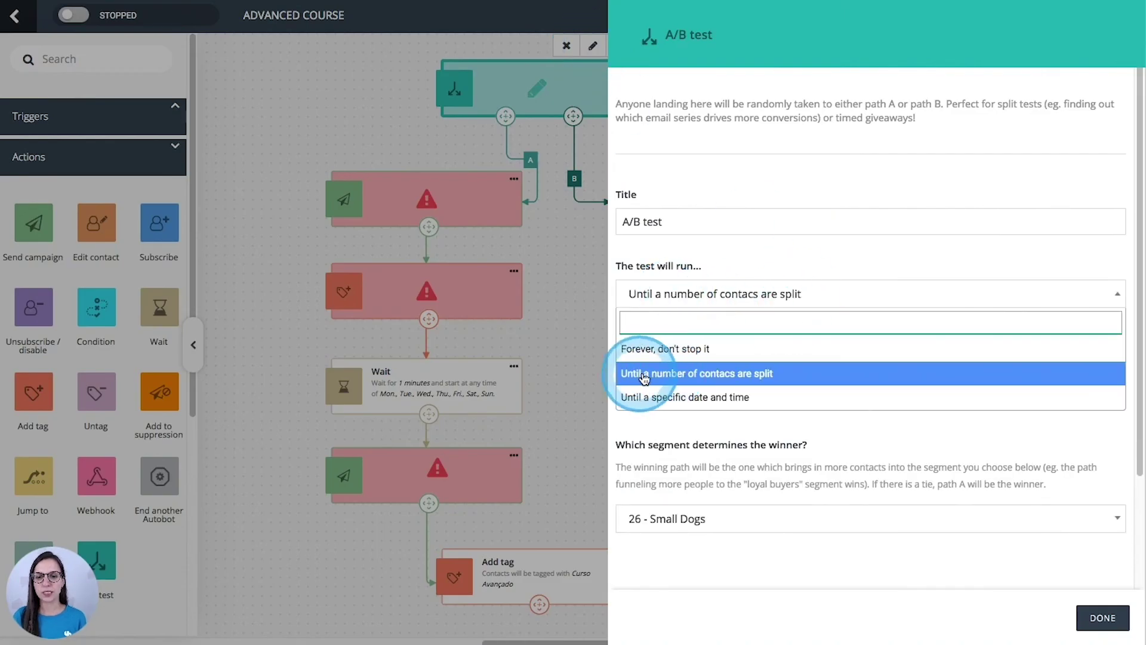
pyautogui.click(679, 399)
pyautogui.click(752, 365)
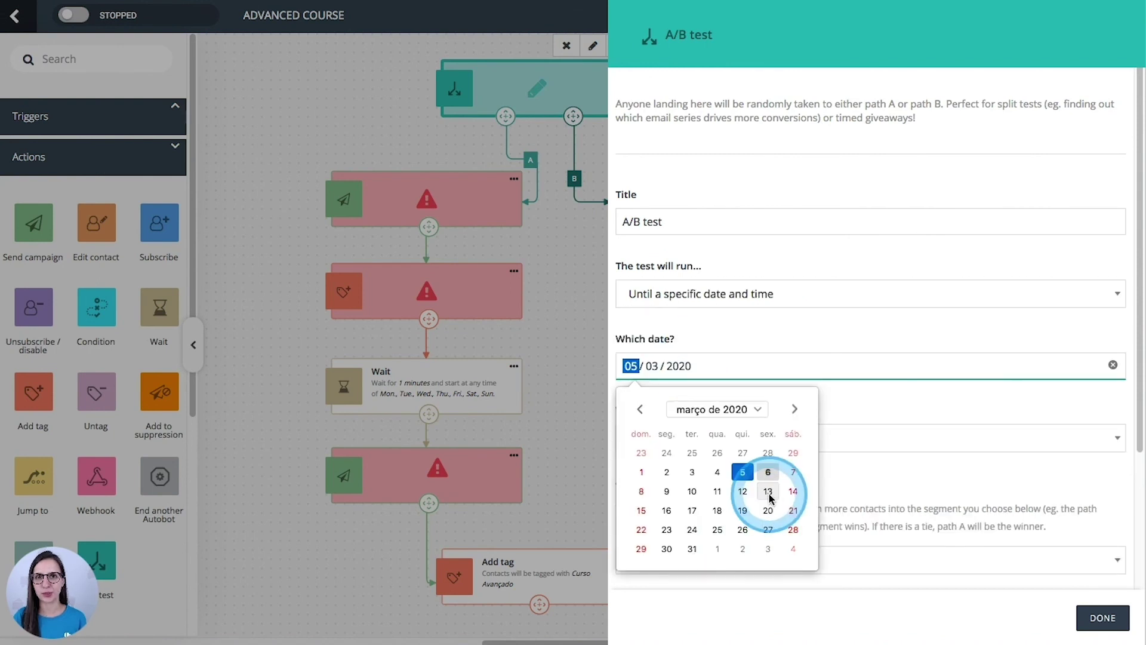
pyautogui.click(769, 492)
pyautogui.click(736, 445)
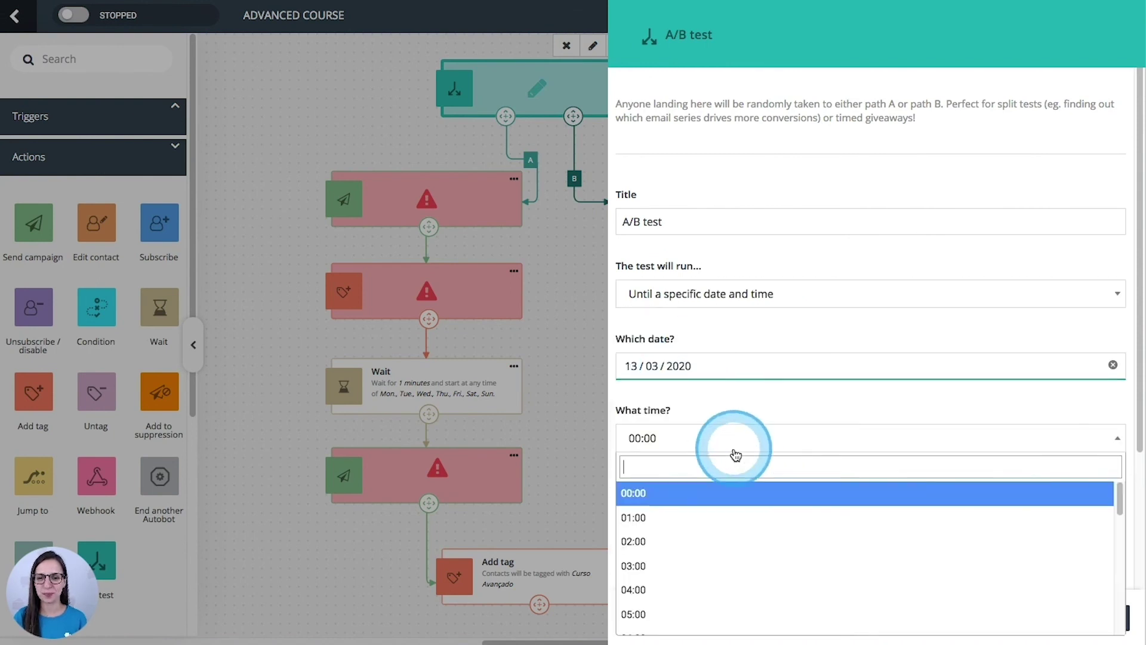
pyautogui.click(686, 565)
pyautogui.scroll(-1, 797, 477)
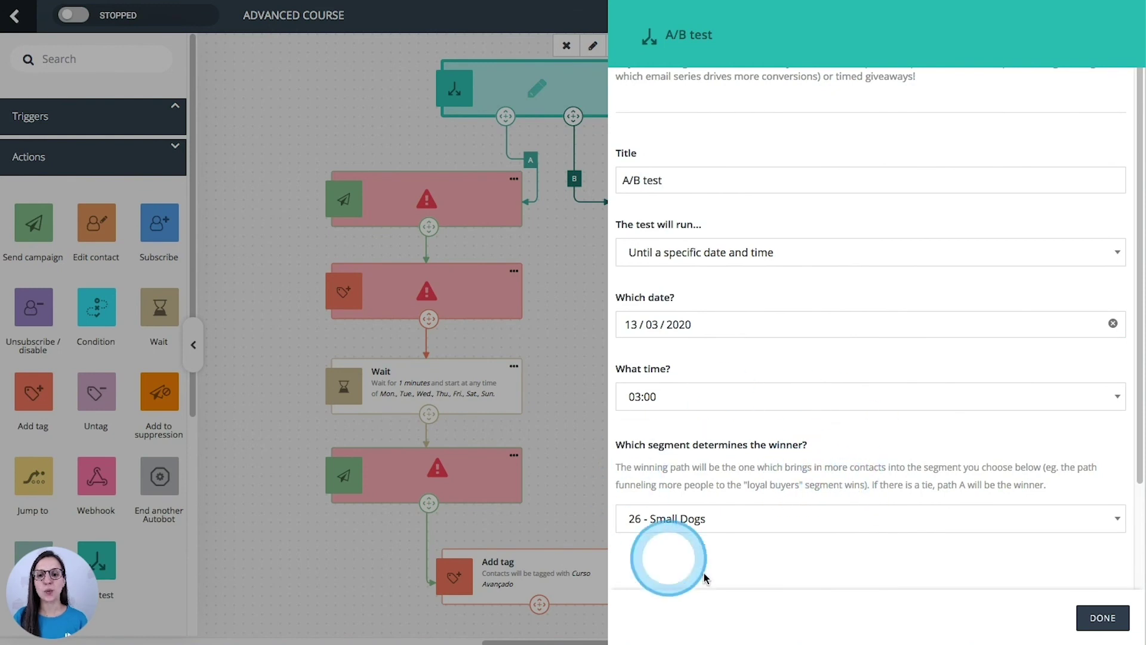
pyautogui.scroll(-1, 832, 483)
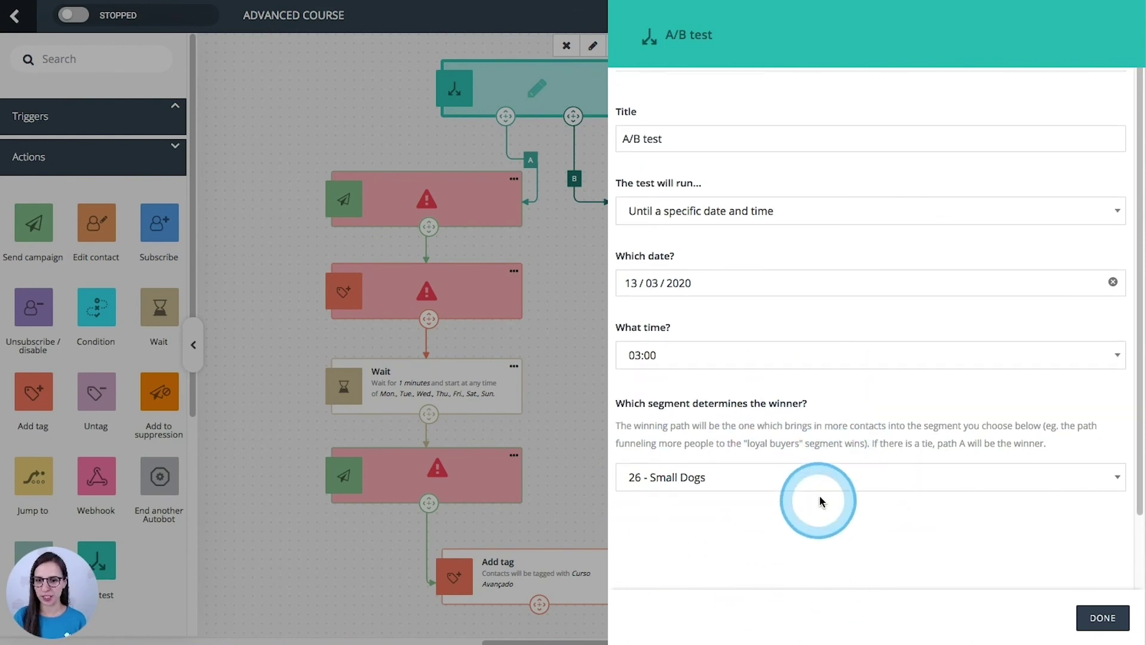
# Step: Choose segment 1 - Curso Avançado to decide the winner and confirm the settings
pyautogui.click(812, 477)
pyautogui.write('curso avan')
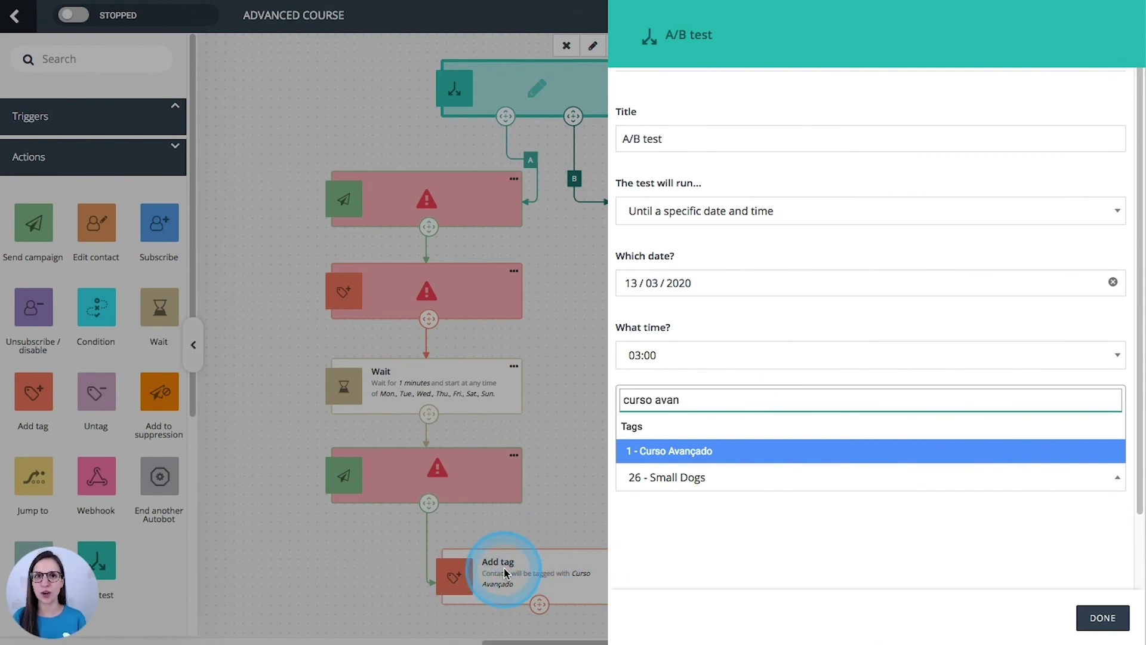
pyautogui.click(703, 454)
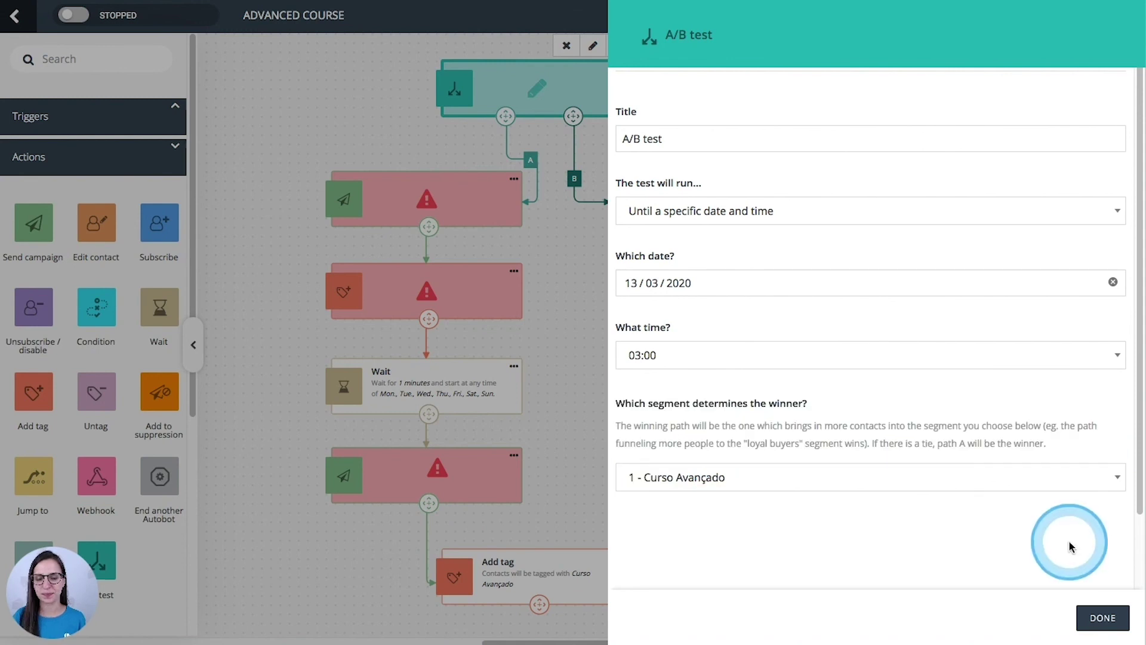
pyautogui.click(1102, 618)
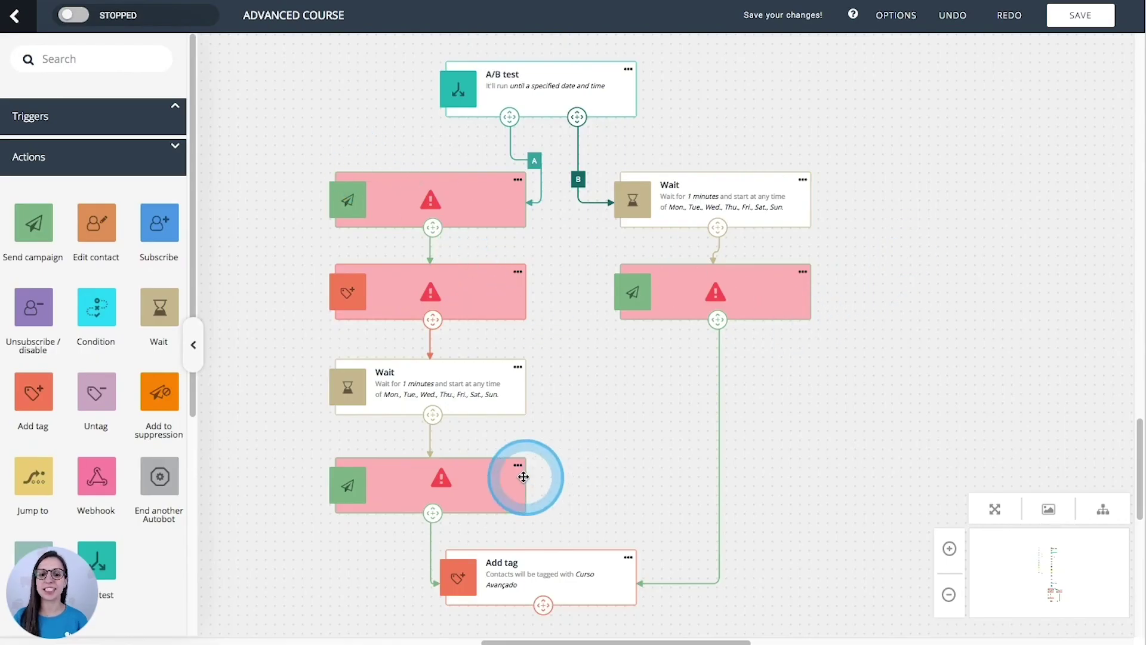